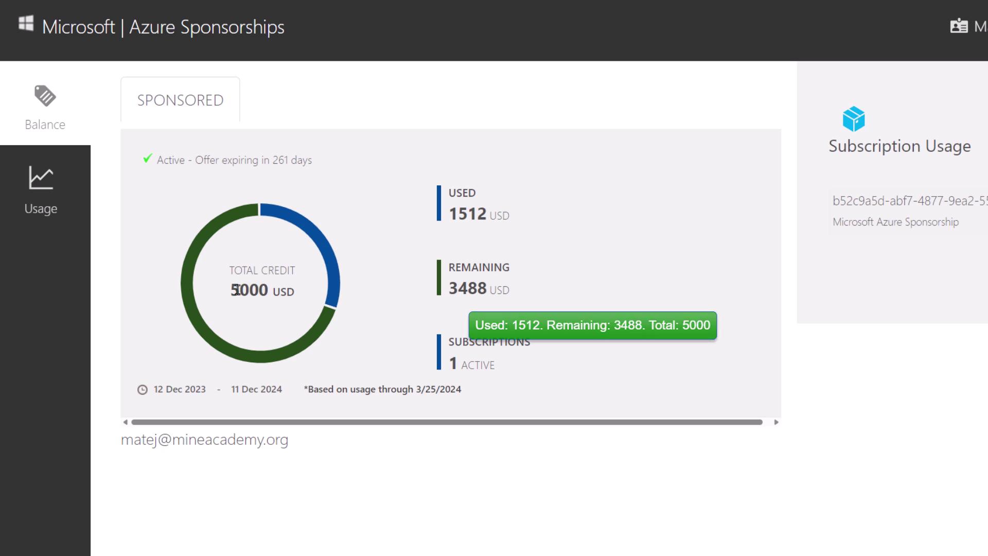
# - Highlight the 5000 USD total credit and view the Azure Sponsorship's $1511.69 service cost breakdown
pyautogui.moveTo(229, 348); pyautogui.dragTo(250, 348)
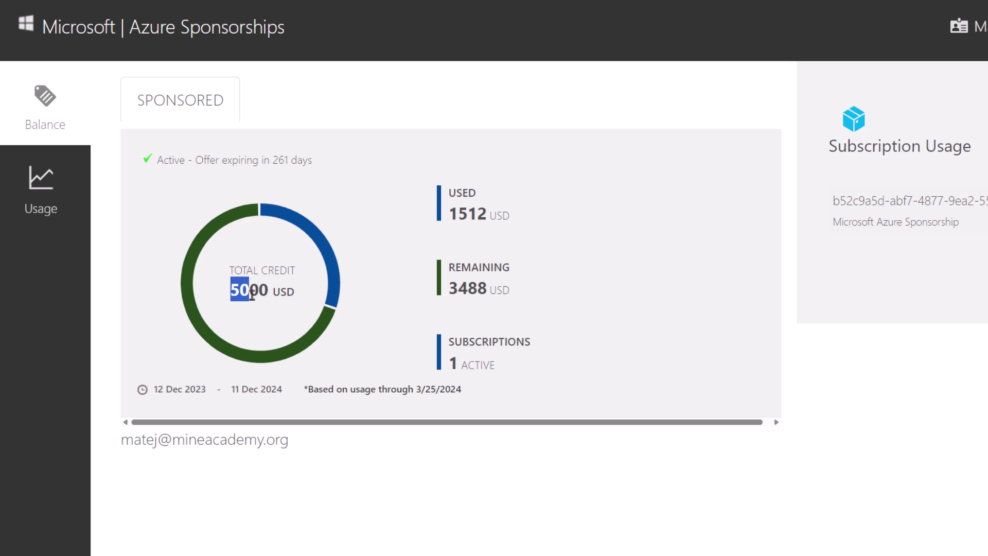
pyautogui.moveTo(252, 294); pyautogui.dragTo(283, 293)
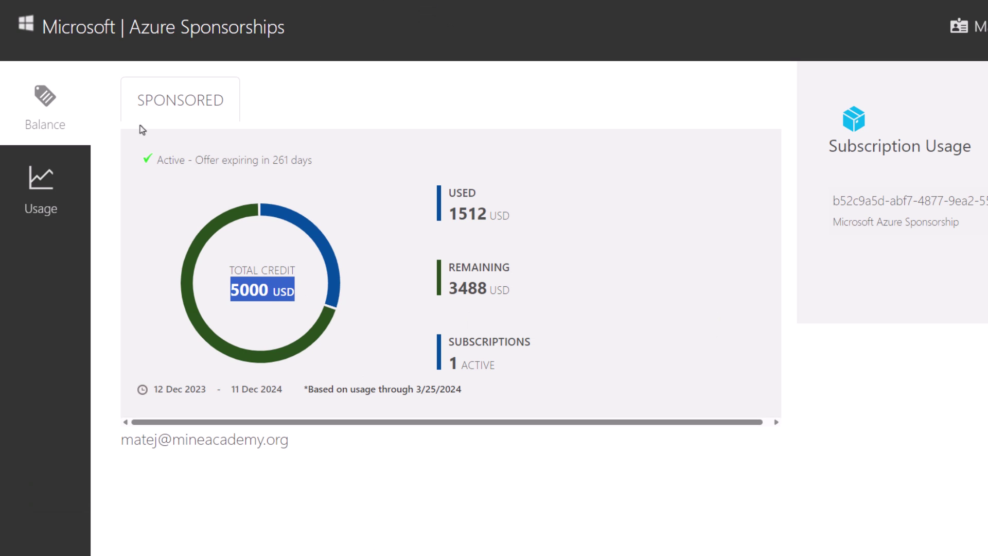
pyautogui.click(12, 208)
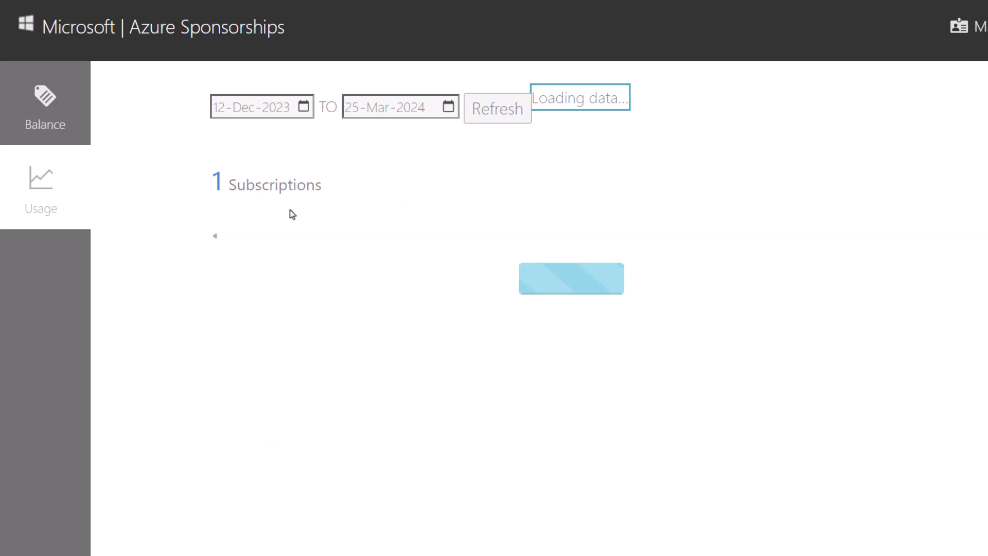
pyautogui.click(686, 320)
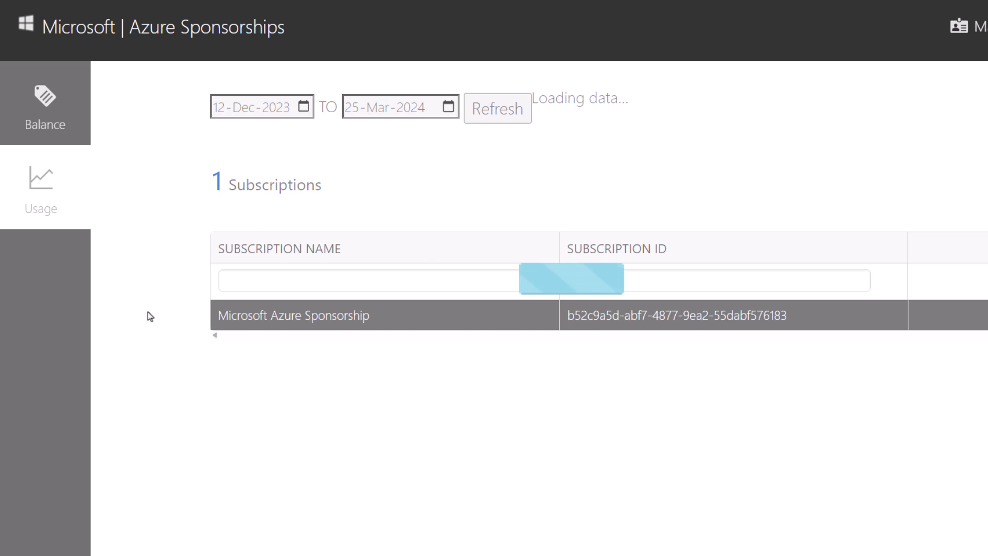
pyautogui.scroll(-2, 170, 266)
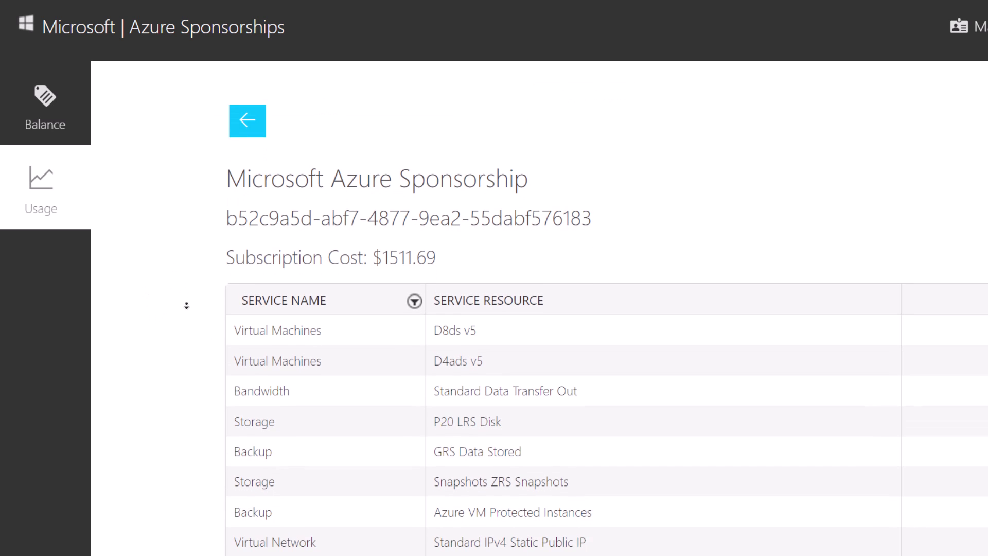
pyautogui.scroll(-3, 186, 305)
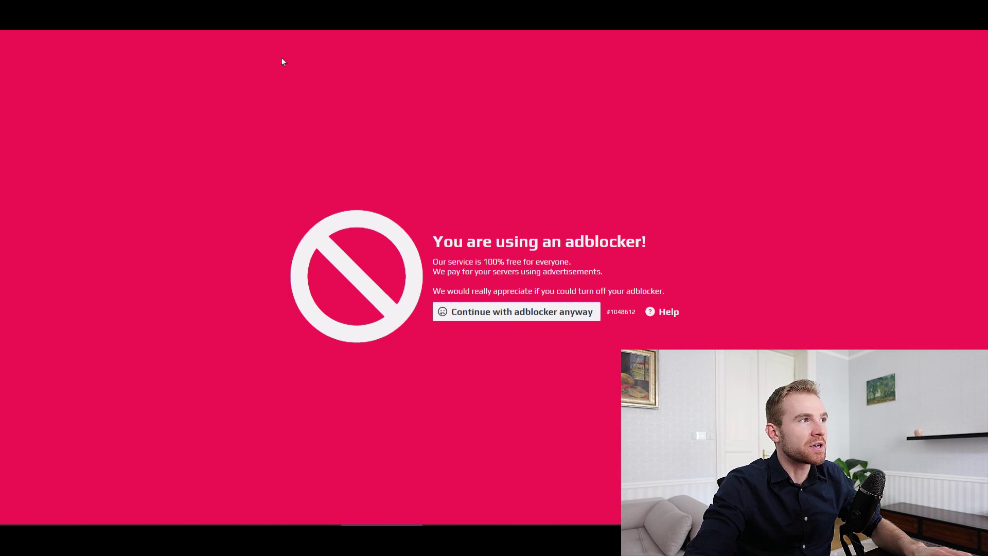
# - Continue past the adblocker warning to the Vanilla 1.20.4 server's Players page
pyautogui.click(561, 313)
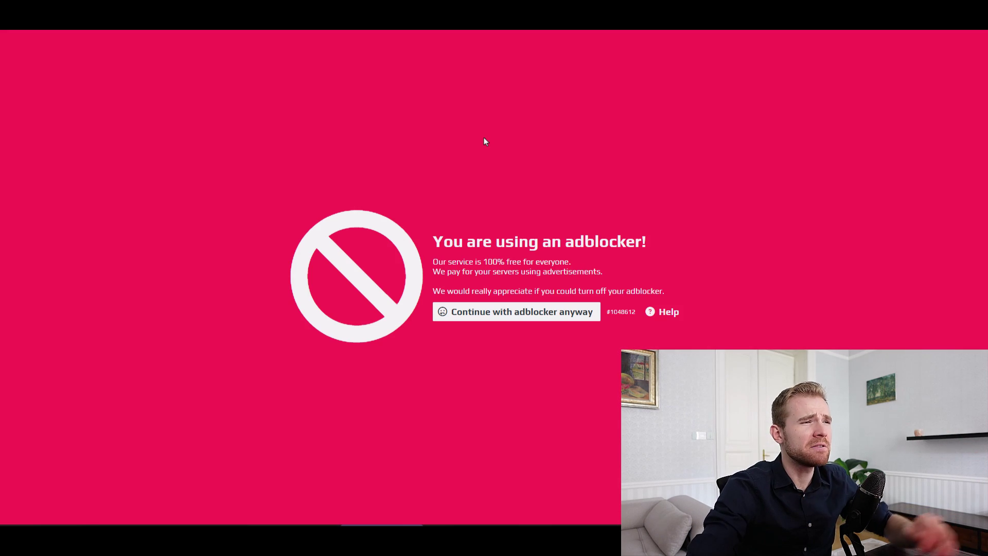
pyautogui.click(467, 309)
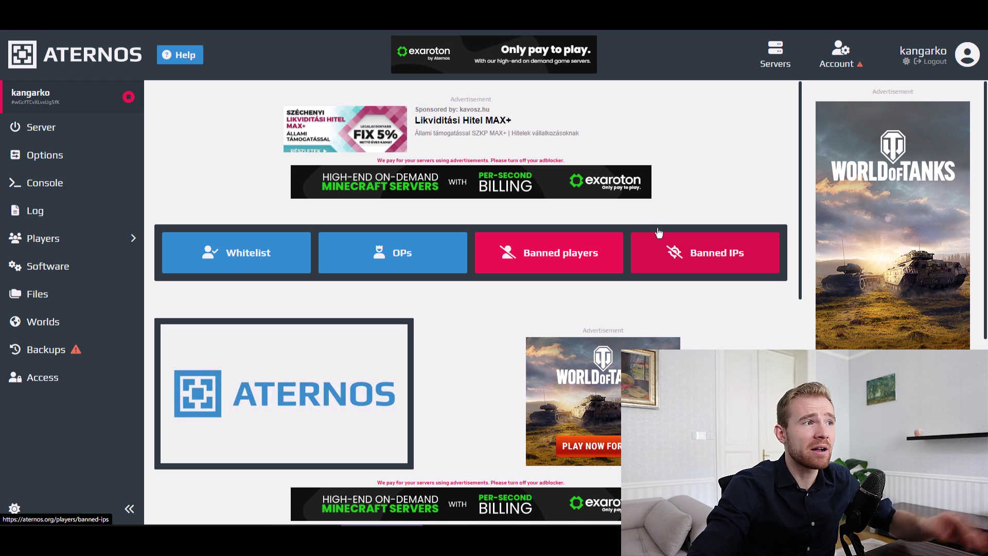
# - Scroll through the Players help cards and highlight the Stop countdown article title
pyautogui.scroll(-5, 840, 259)
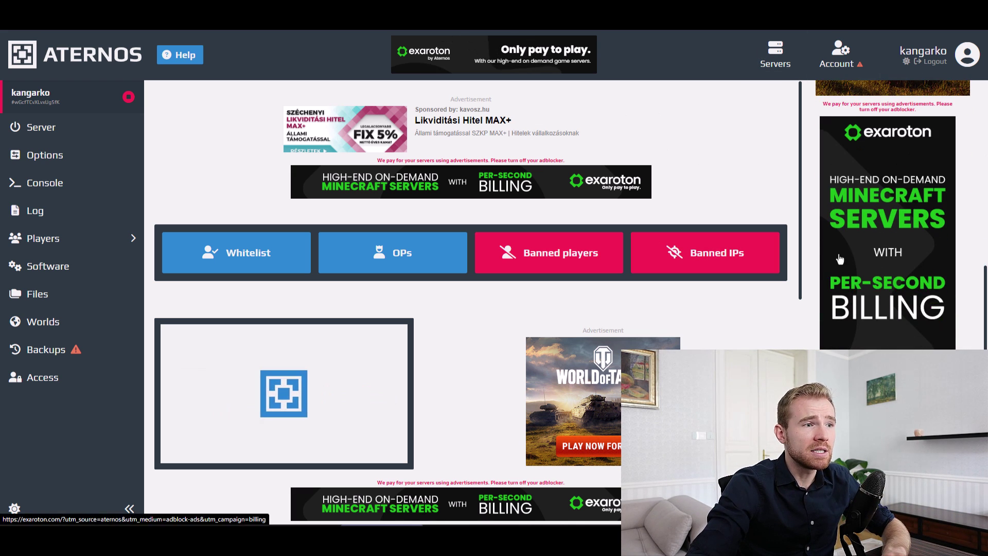
pyautogui.scroll(-10, 668, 319)
pyautogui.scroll(10, 668, 320)
pyautogui.scroll(-10, 668, 320)
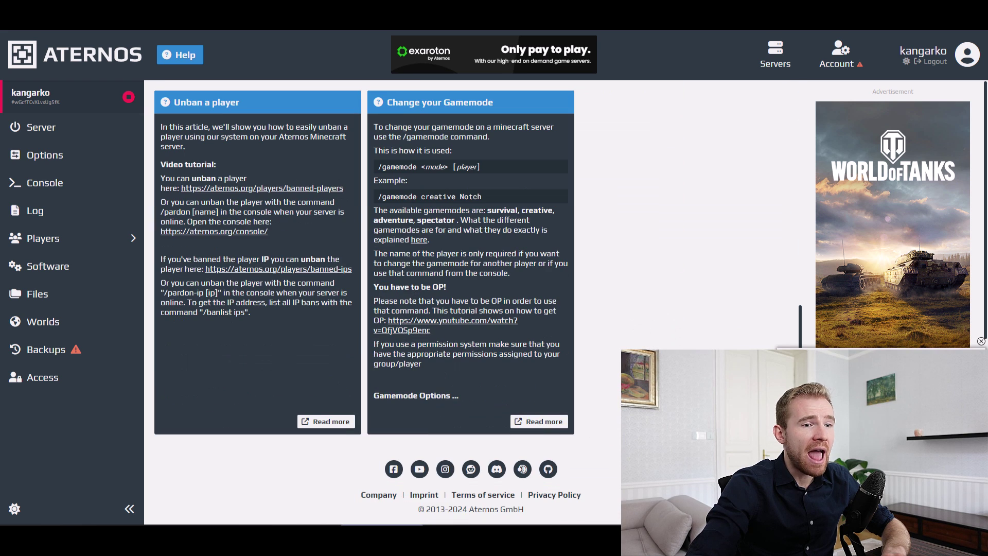
pyautogui.scroll(10, 710, 306)
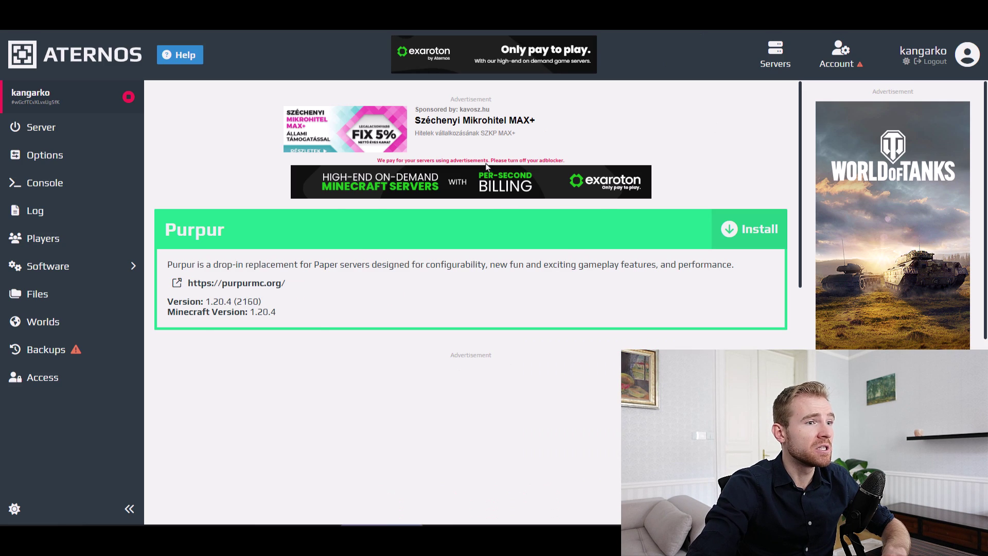
pyautogui.moveTo(193, 134); pyautogui.dragTo(338, 132)
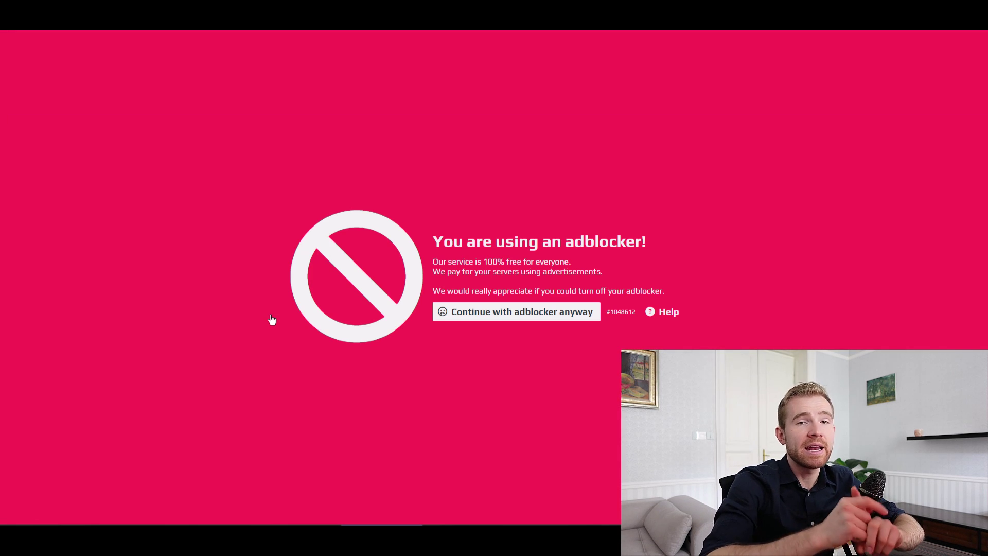
# - Get past the adblocker warning and bring up the server's Plugins list
pyautogui.click(484, 315)
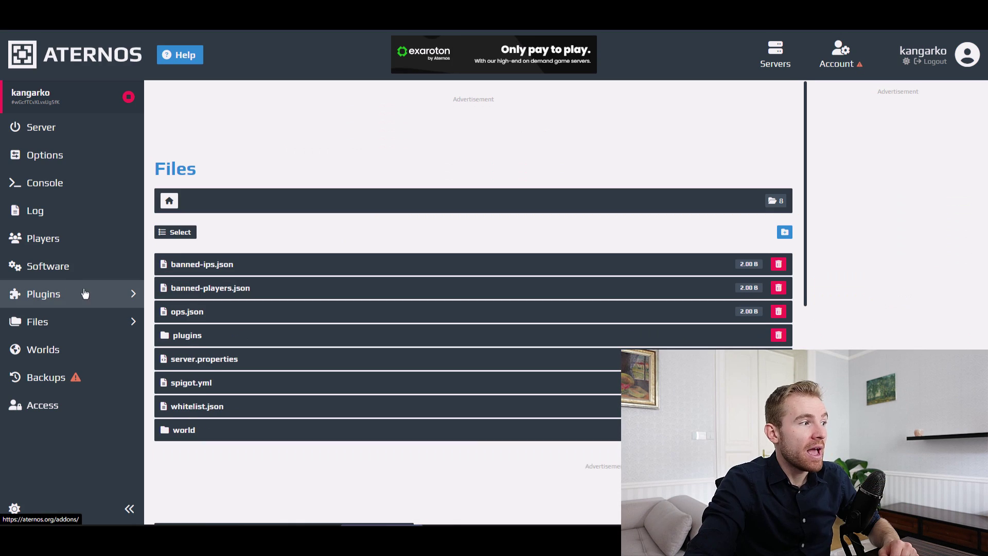
pyautogui.click(71, 292)
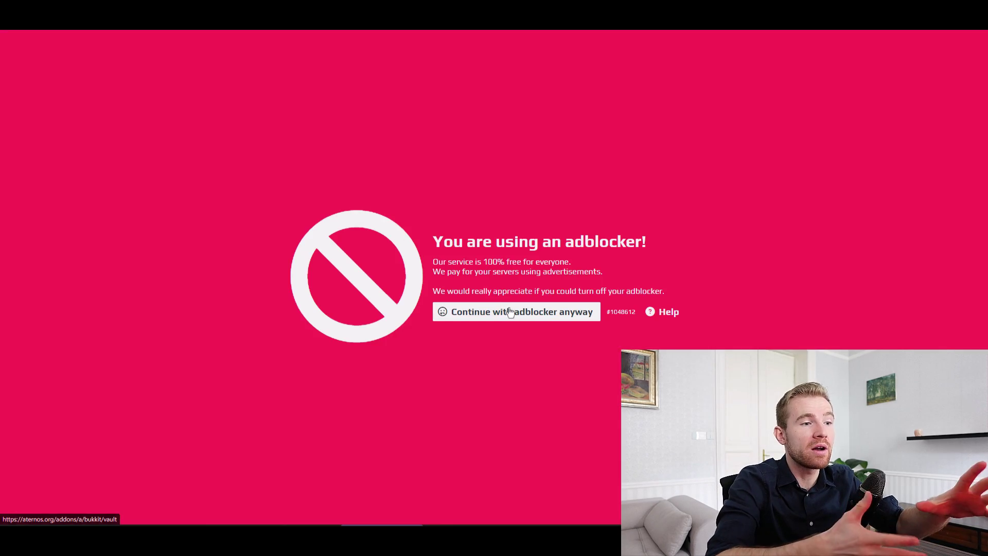
pyautogui.click(514, 312)
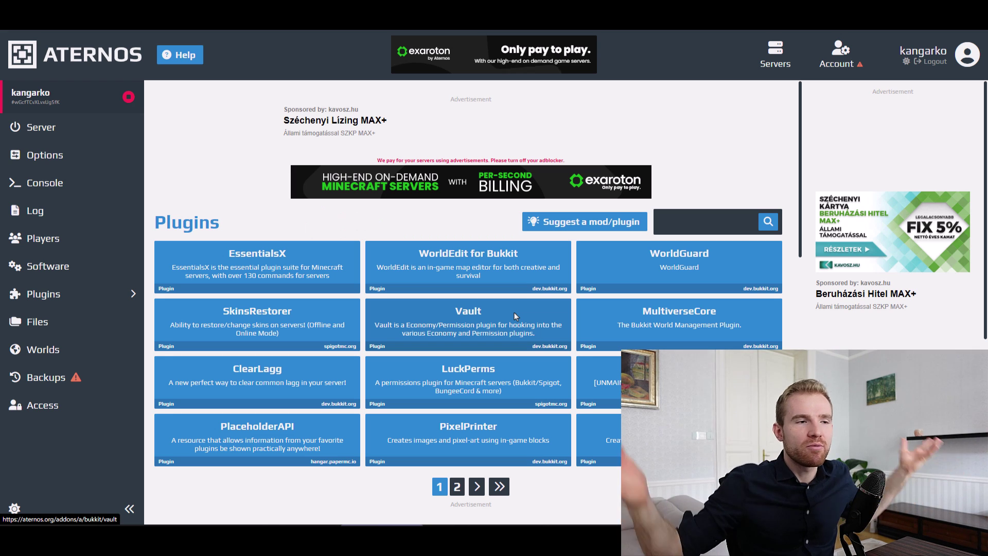
# - Browse the plugin list and search it for 'chatcontrol'
pyautogui.scroll(-5, 514, 313)
pyautogui.scroll(4, 536, 316)
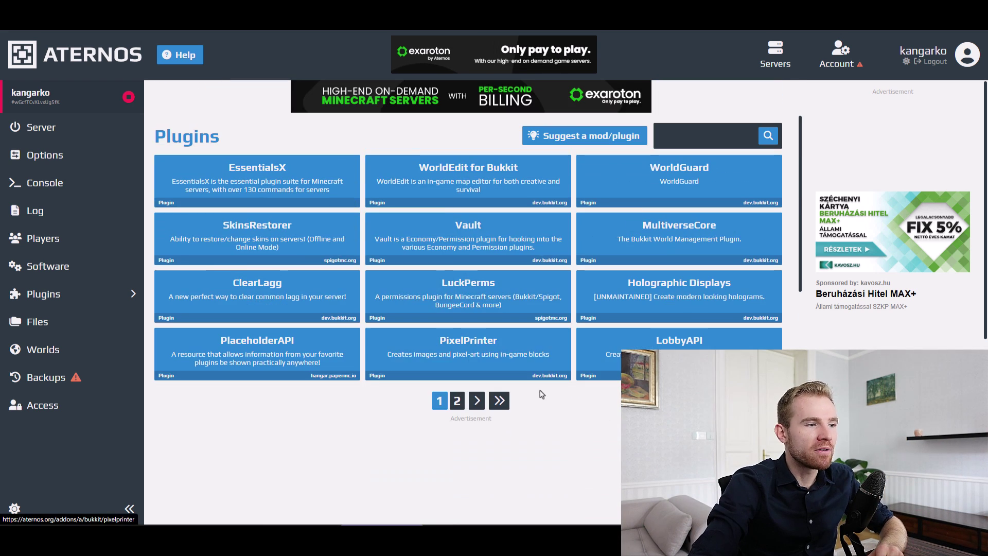
pyautogui.scroll(2, 542, 394)
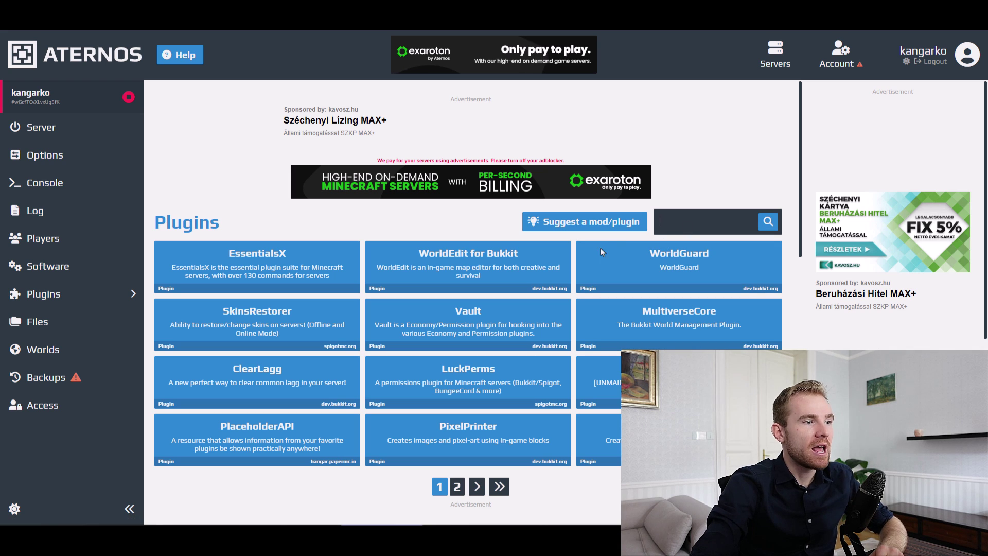
pyautogui.scroll(-2, 603, 251)
pyautogui.scroll(2, 457, 273)
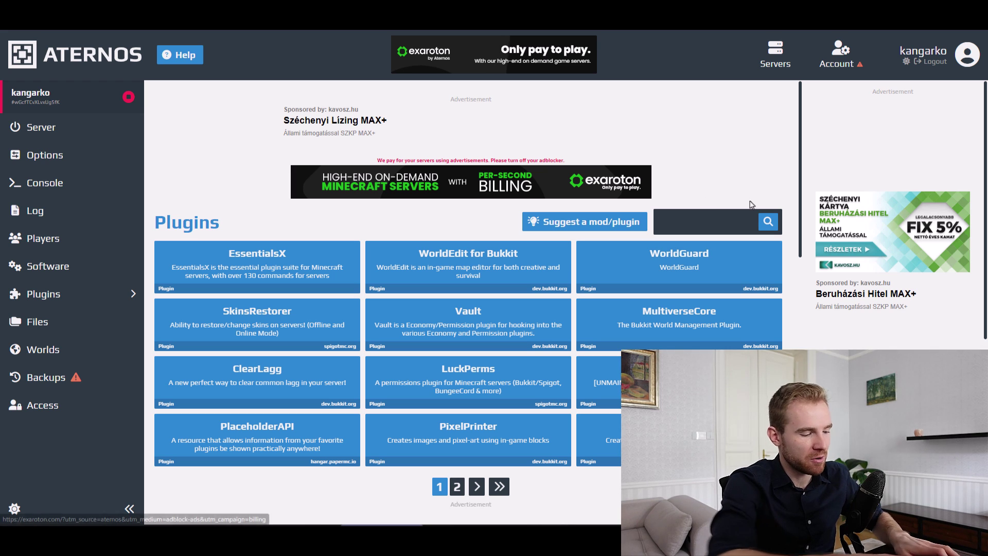
pyautogui.write('chatcontrol')
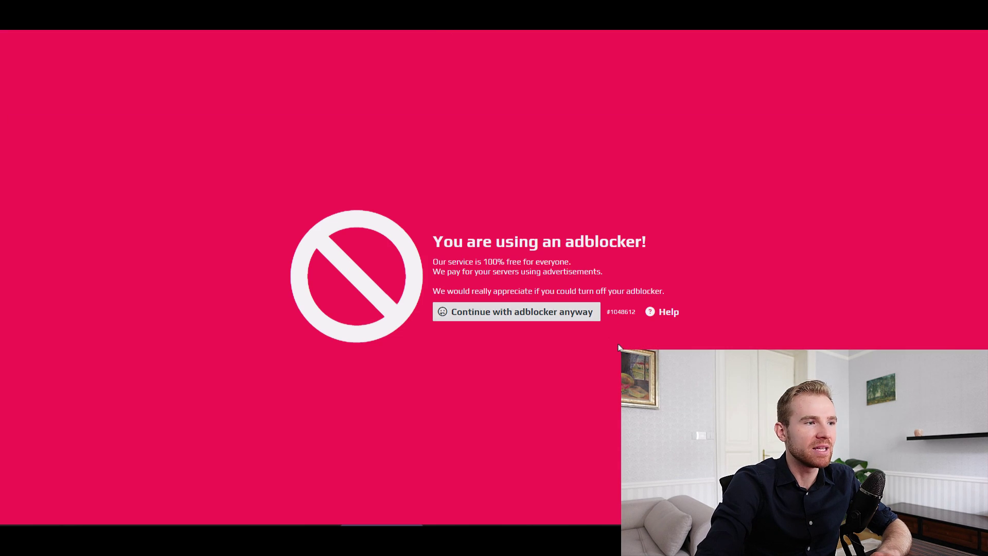
# - Continue past the adblocker and bring up Gaming4Free's list of free-hosting games
pyautogui.click(532, 318)
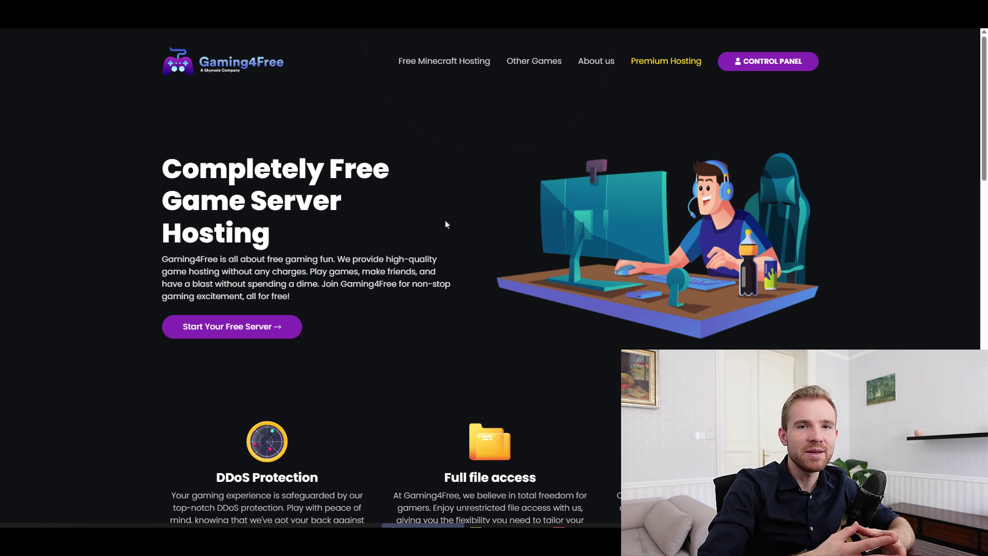
pyautogui.click(274, 334)
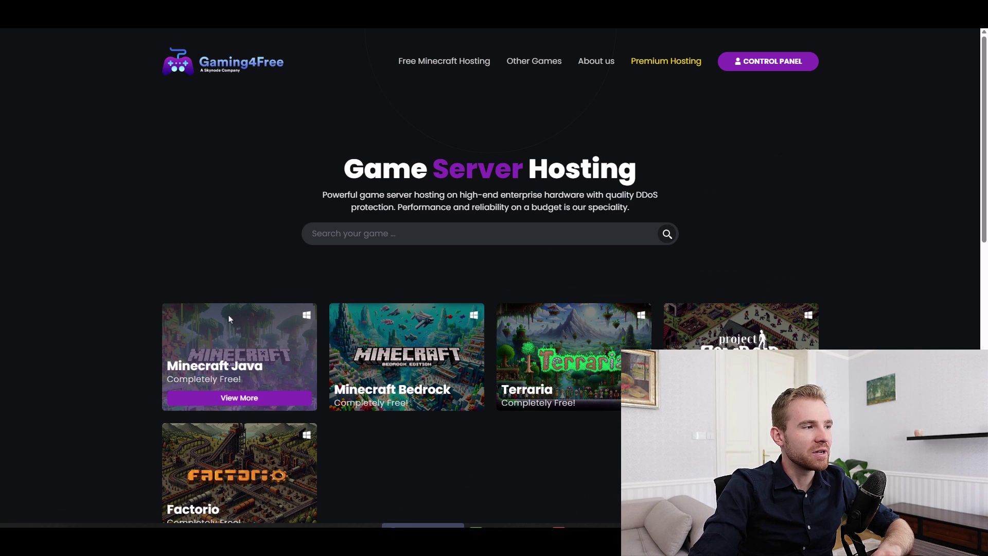
pyautogui.scroll(-3, 262, 271)
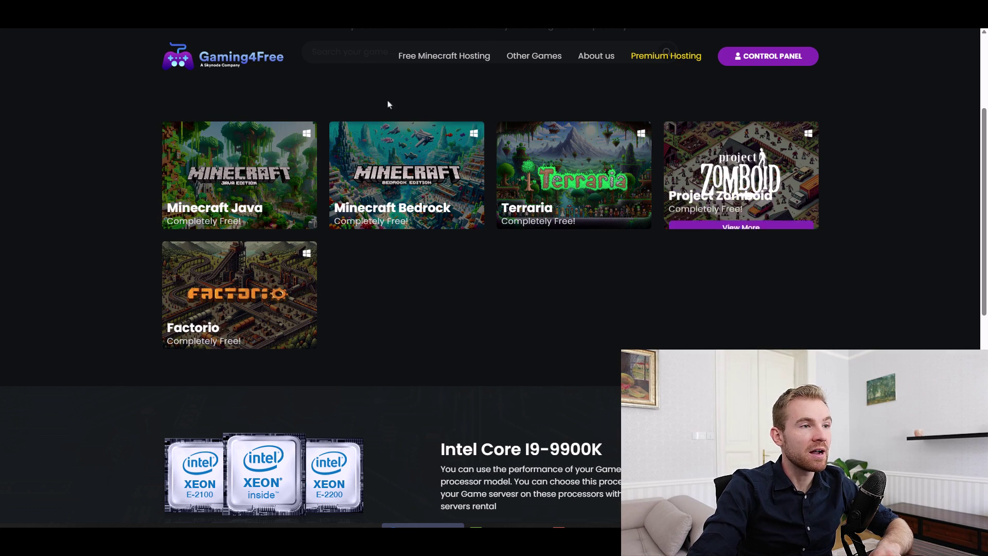
pyautogui.scroll(-2, 419, 276)
pyautogui.scroll(-5, 422, 280)
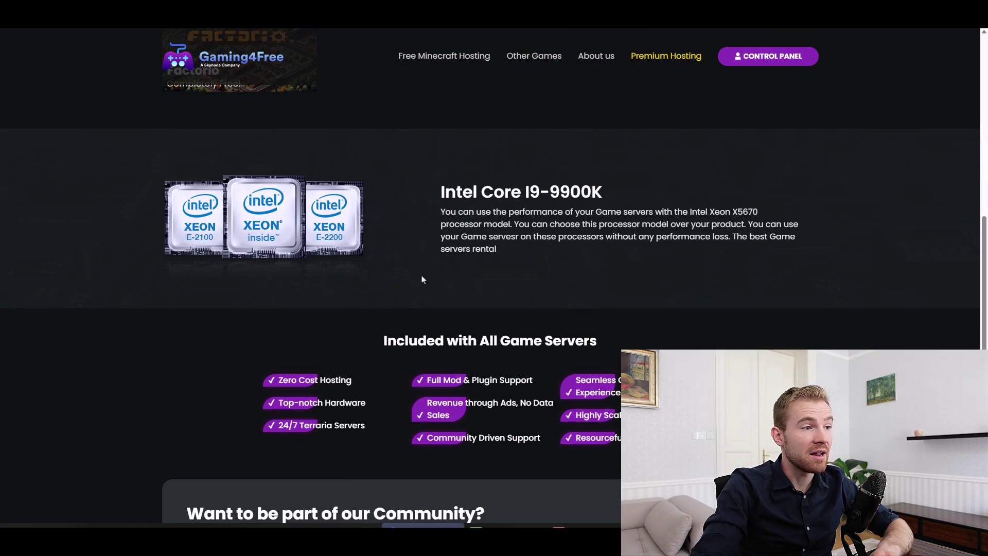
# - Highlight the Intel Core I9-9900K heading and review the feature list down to the footer
pyautogui.moveTo(454, 108); pyautogui.dragTo(615, 96)
pyautogui.click(611, 107)
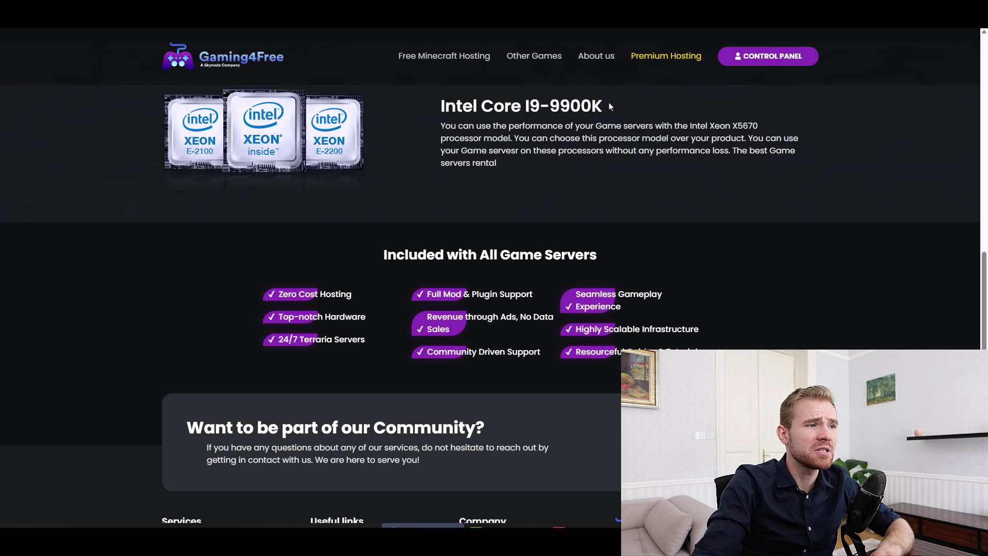
pyautogui.scroll(-2, 533, 205)
pyautogui.scroll(-1, 519, 236)
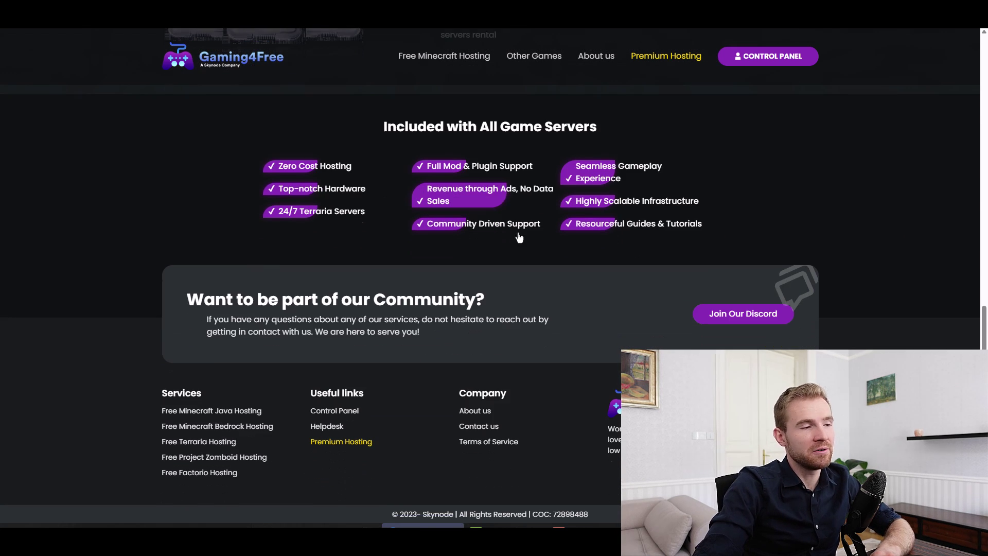
pyautogui.scroll(7, 431, 31)
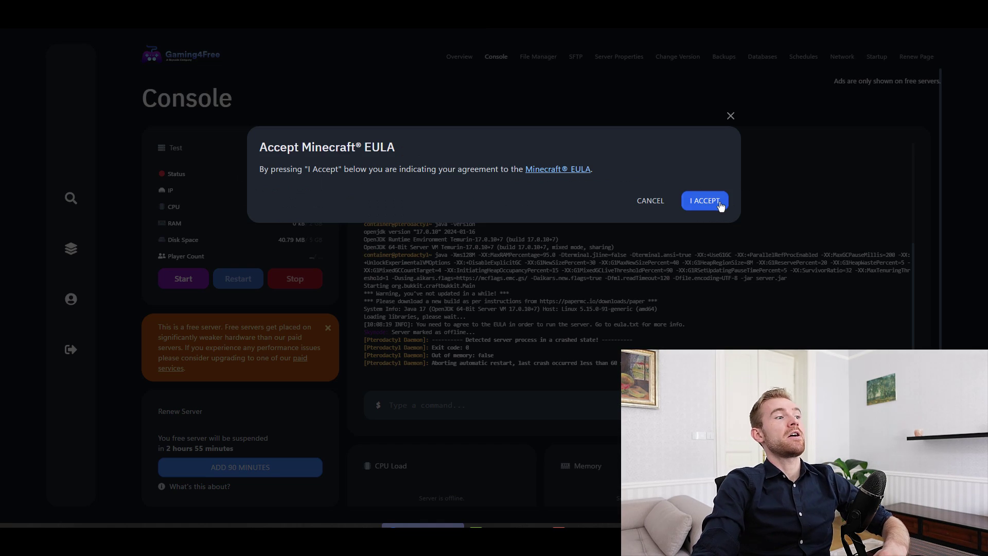
pyautogui.click(720, 205)
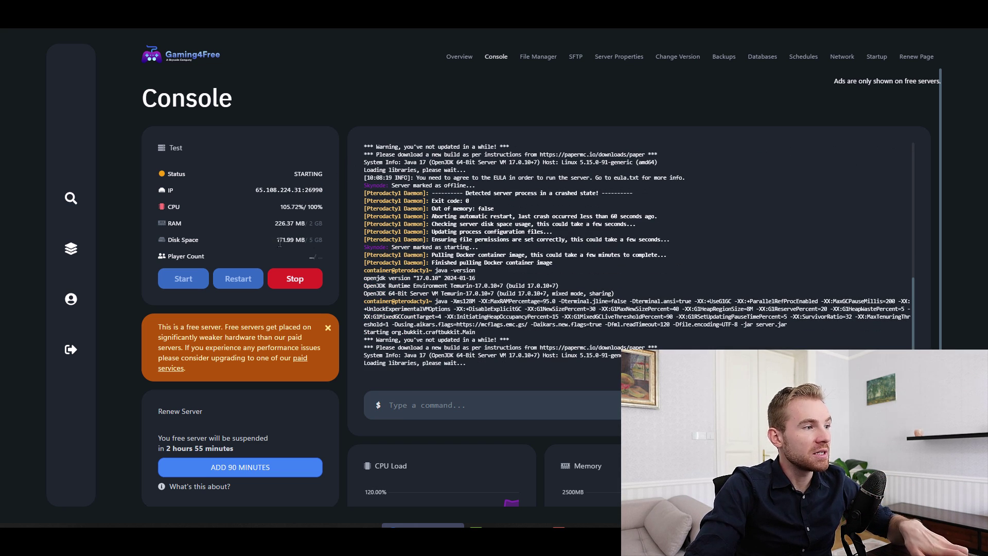
pyautogui.moveTo(275, 240); pyautogui.dragTo(325, 246)
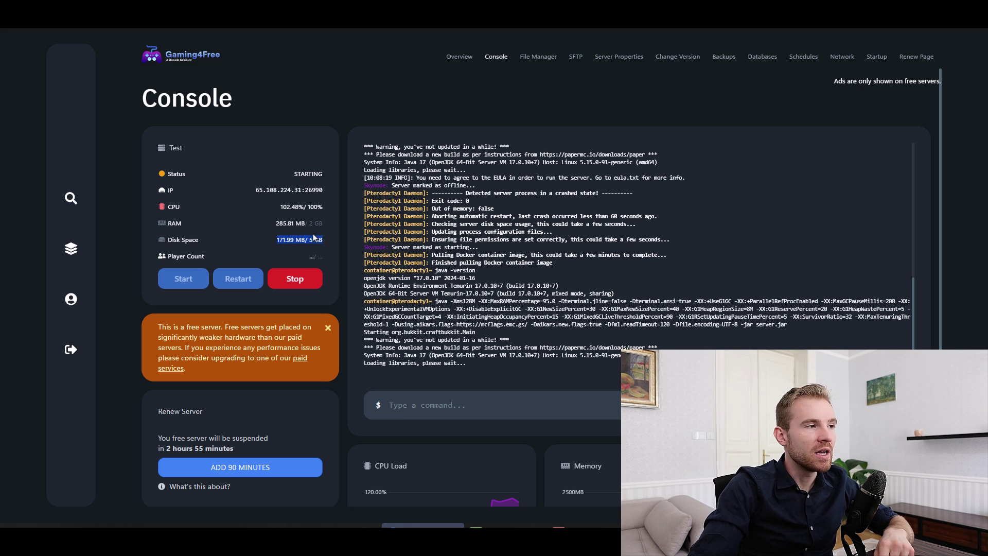
pyautogui.moveTo(275, 223); pyautogui.dragTo(325, 228)
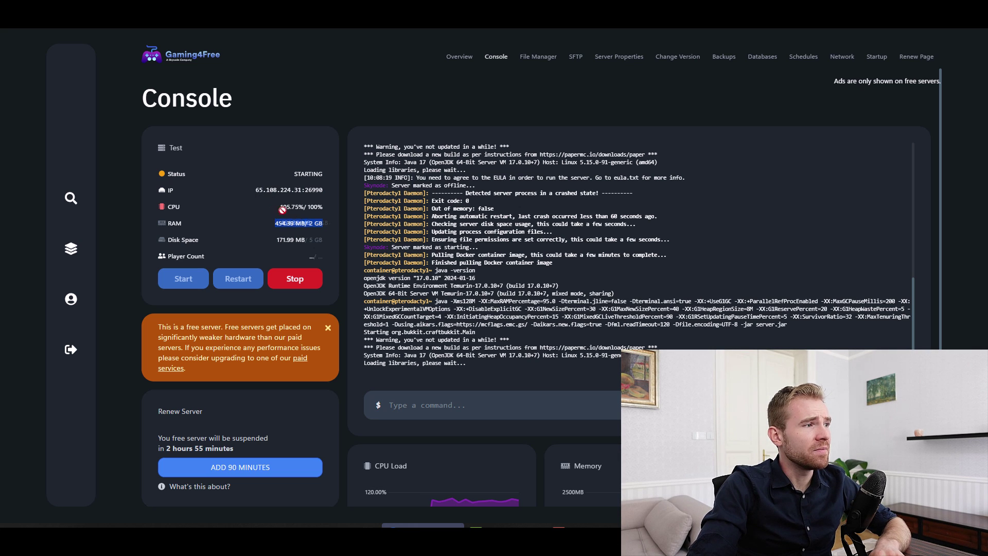
pyautogui.moveTo(281, 207); pyautogui.dragTo(305, 206)
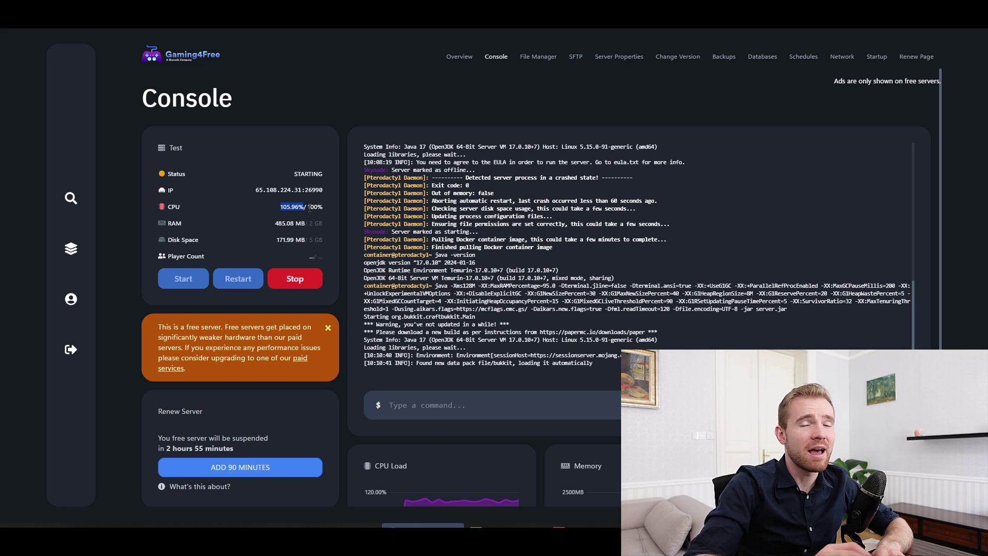
pyautogui.moveTo(385, 162); pyautogui.dragTo(582, 330)
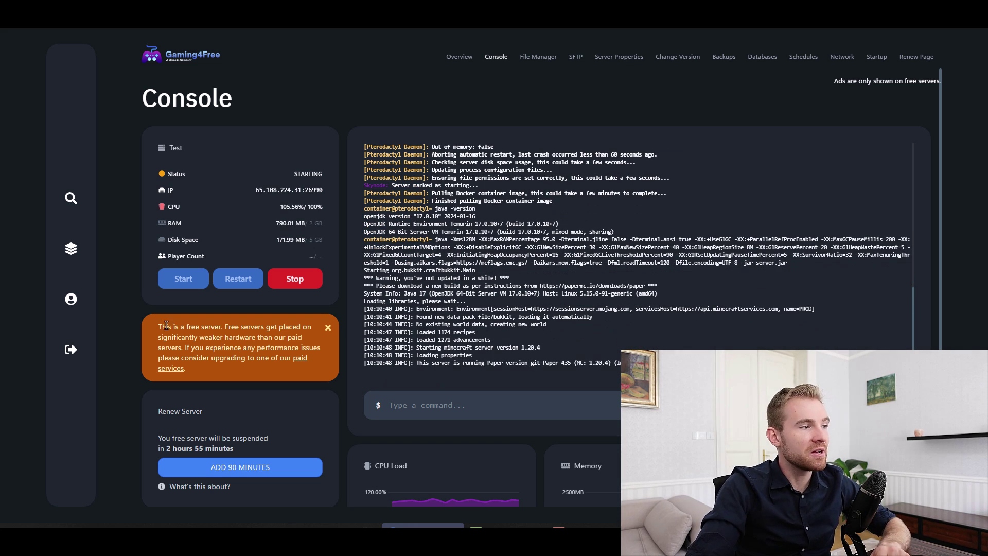
pyautogui.moveTo(158, 327); pyautogui.dragTo(229, 341)
pyautogui.click(231, 325)
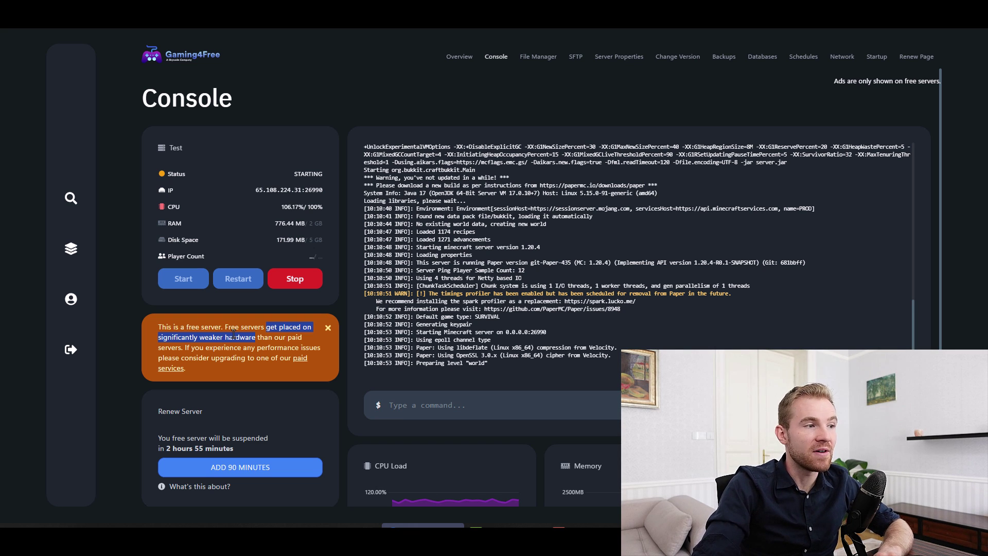
pyautogui.scroll(-2, 281, 371)
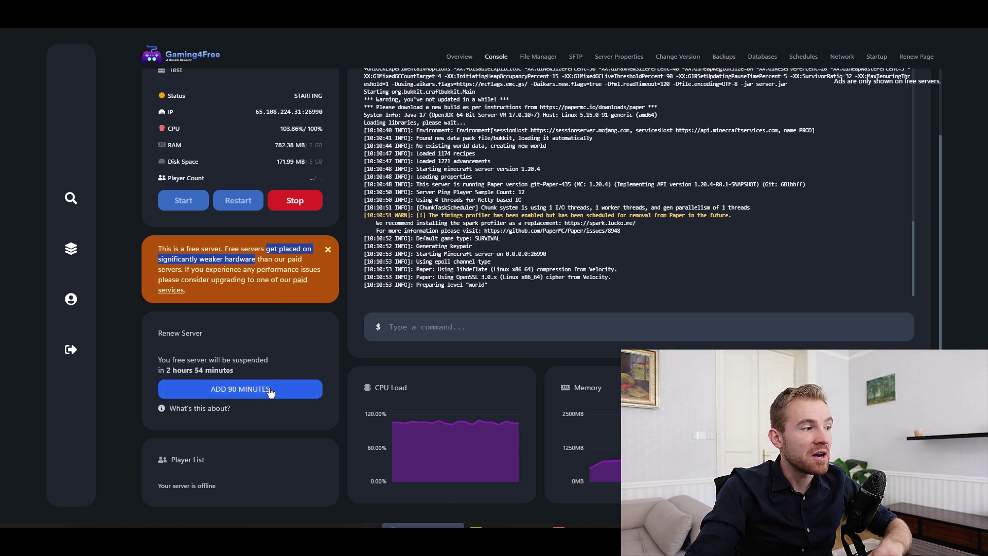
# - Add 90 minutes to the server, pushing its suspension to 4 hours 24 minutes away
pyautogui.moveTo(158, 360); pyautogui.dragTo(193, 369)
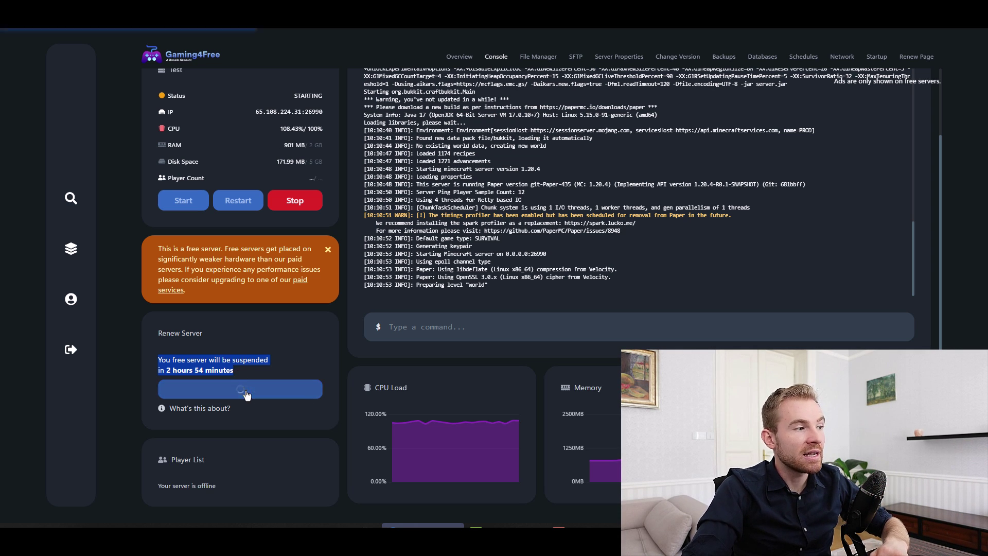
pyautogui.click(246, 392)
pyautogui.moveTo(226, 373); pyautogui.dragTo(158, 360)
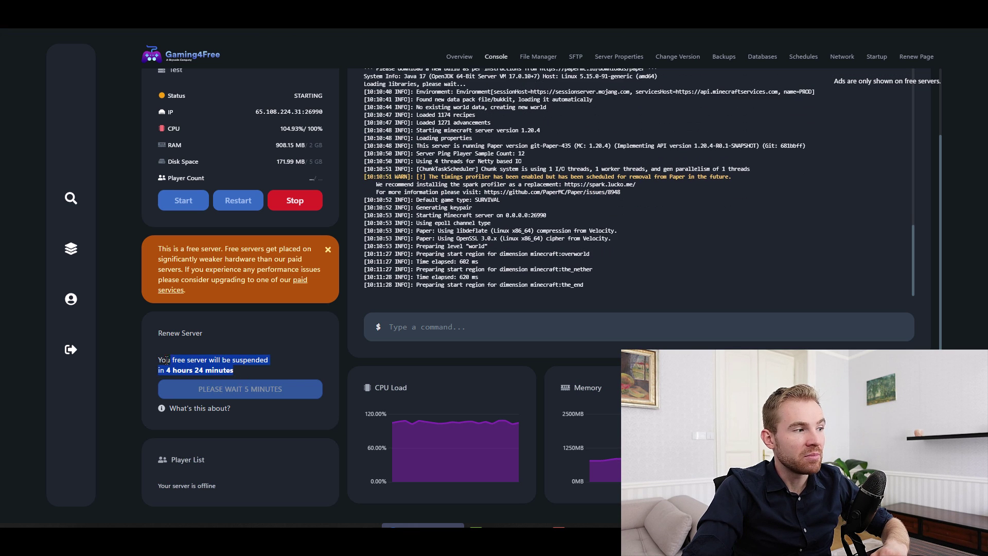
pyautogui.doubleClick(163, 360)
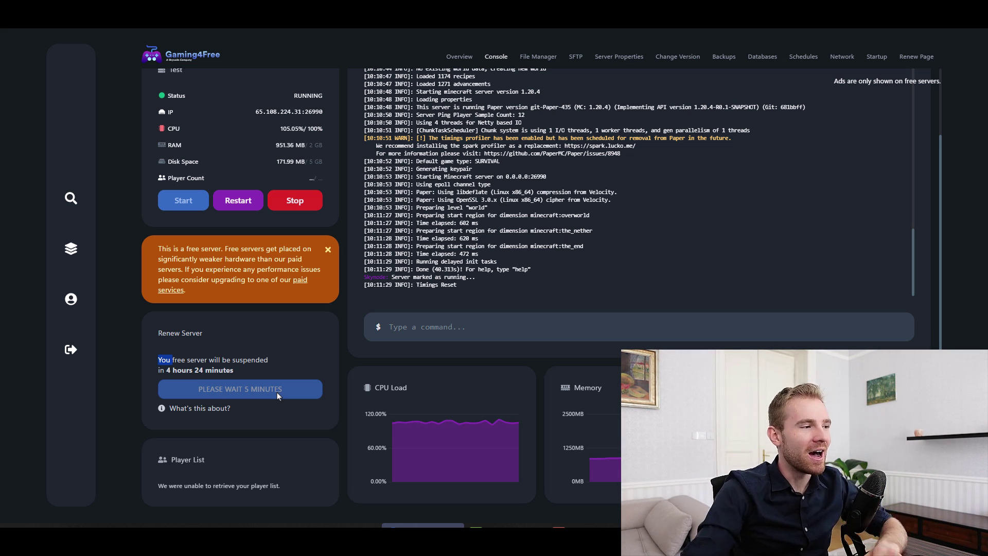
pyautogui.moveTo(250, 375)
pyautogui.mouseDown()
pyautogui.moveTo(160, 362)
pyautogui.moveTo(170, 371)
pyautogui.moveTo(239, 374)
pyautogui.mouseUp()
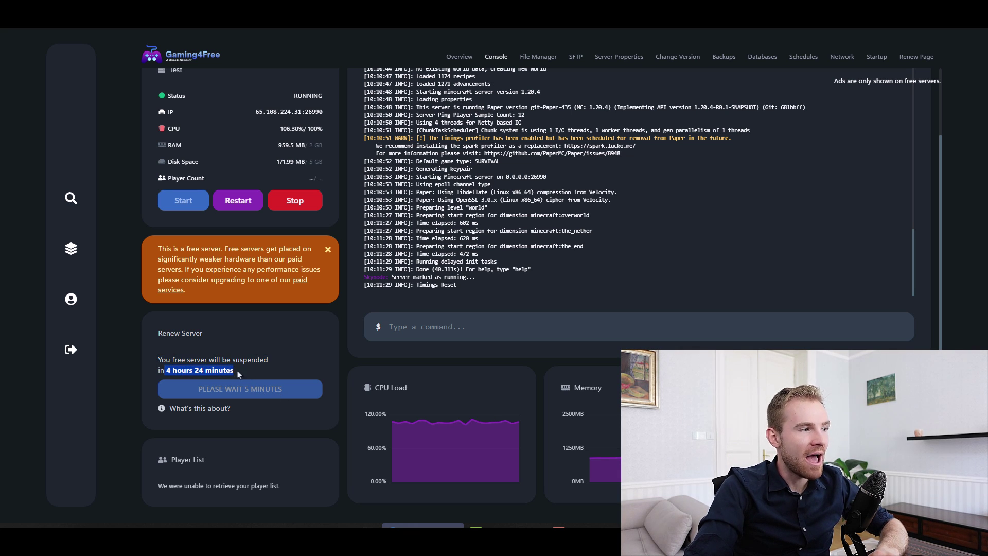
pyautogui.scroll(2, 278, 386)
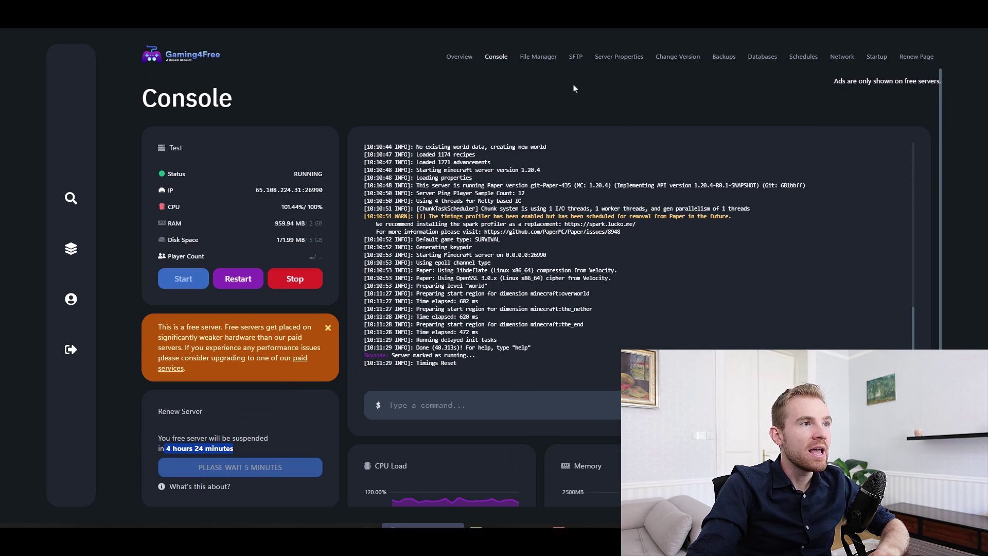
# - Open the File Manager, cancel an upload, and scroll the world, plugins and config folders
pyautogui.click(546, 64)
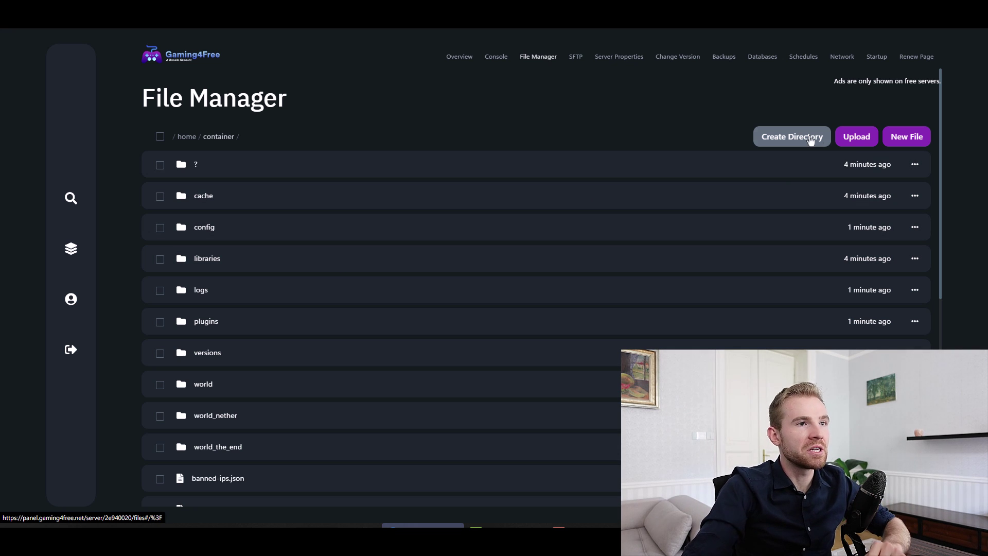
pyautogui.click(855, 137)
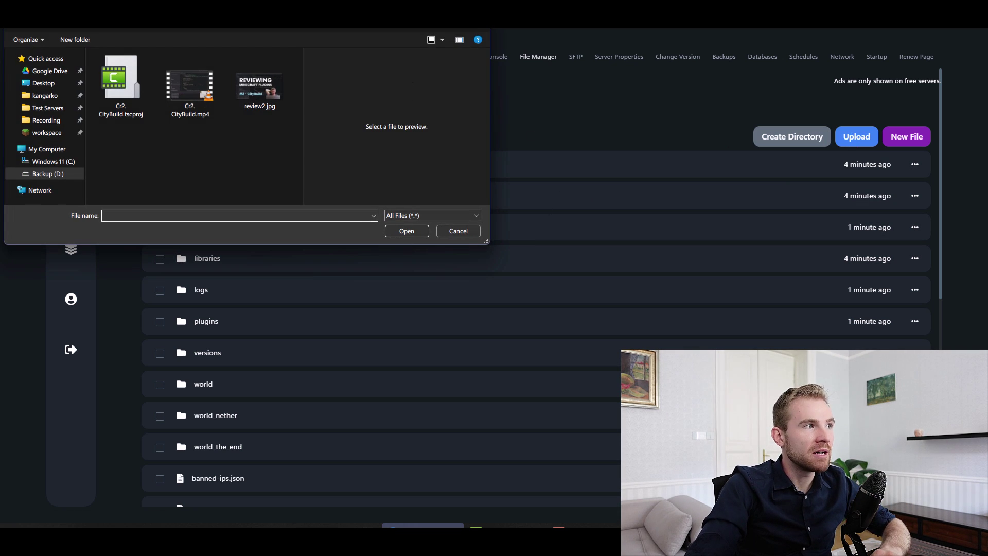
pyautogui.press('Escape')
pyautogui.scroll(-5, 304, 225)
pyautogui.scroll(6, 293, 293)
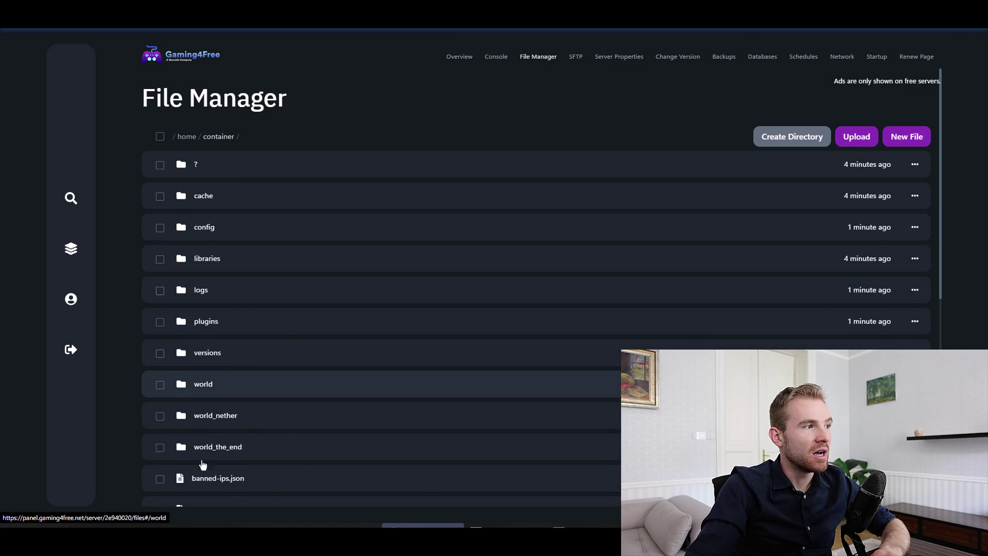
pyautogui.scroll(-7, 278, 231)
pyautogui.scroll(7, 283, 201)
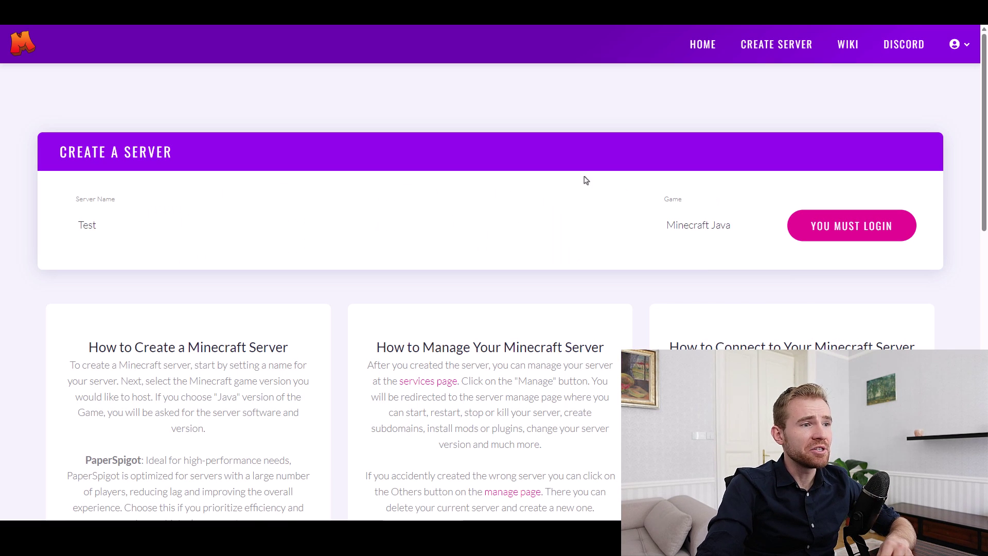
# - Choose the game, review the verification email, and follow the 'create a server!' link
pyautogui.click(692, 226)
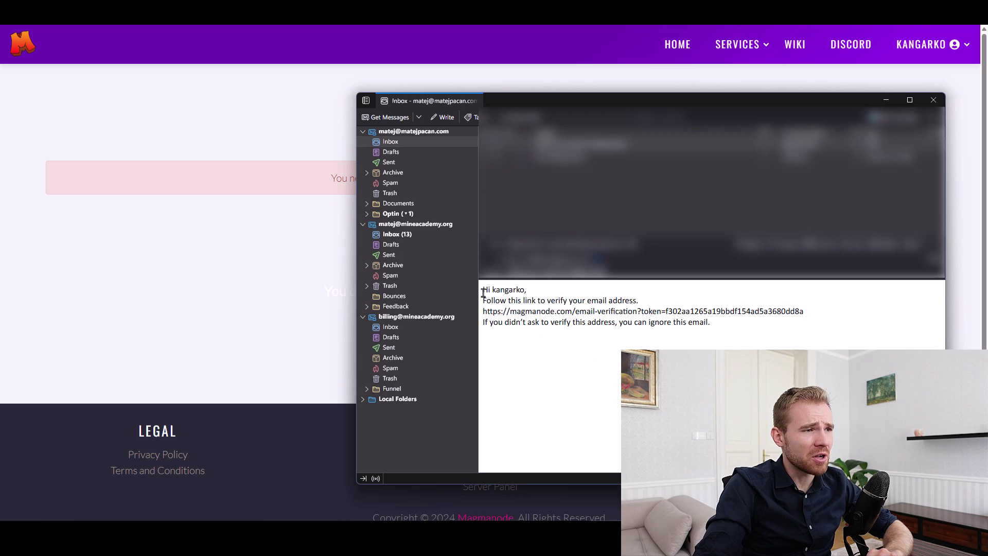
pyautogui.moveTo(484, 293); pyautogui.dragTo(716, 329)
pyautogui.click(748, 338)
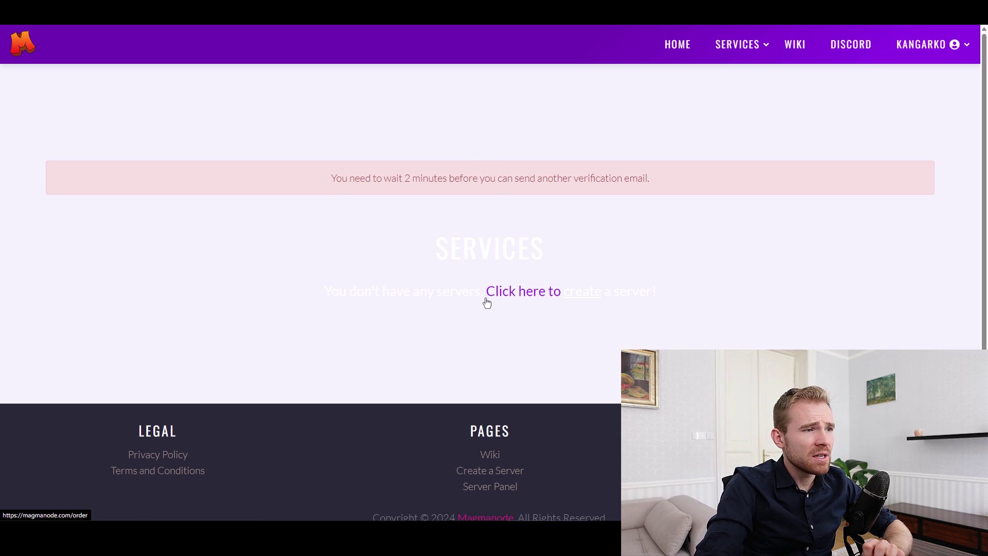
pyautogui.moveTo(486, 298); pyautogui.dragTo(642, 292)
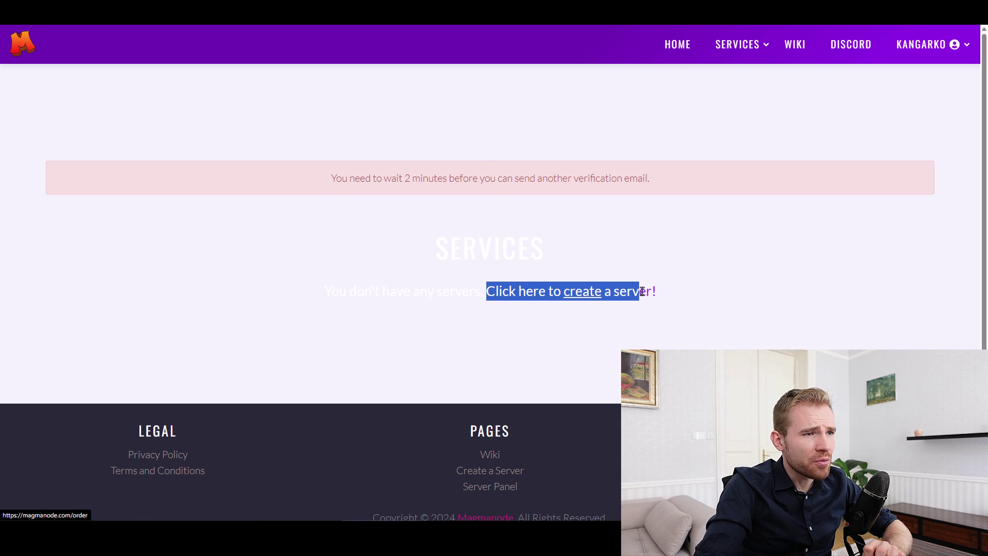
pyautogui.click(553, 303)
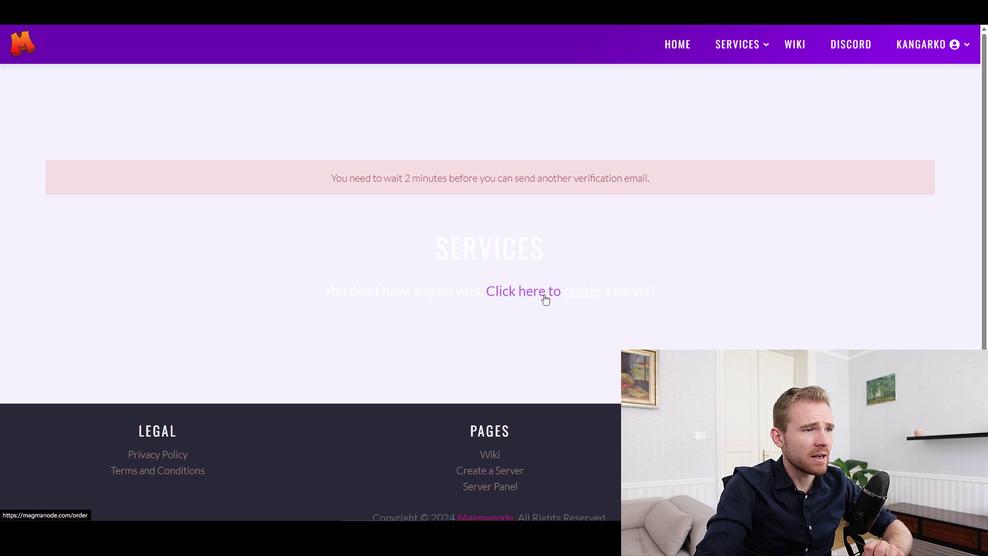
pyautogui.click(624, 300)
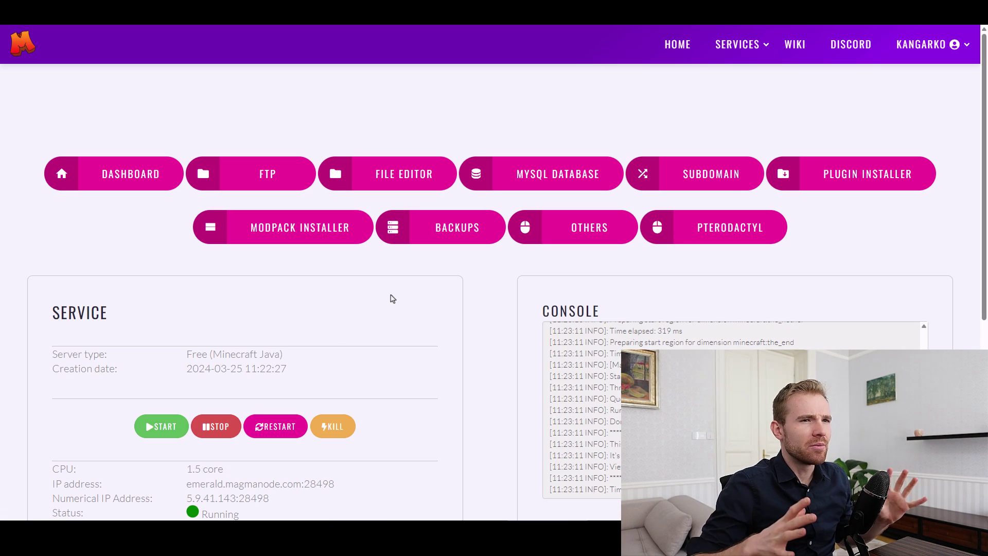
# - Read off the running server's RAM, CPU and disk space usage on the dashboard
pyautogui.scroll(-3, 404, 290)
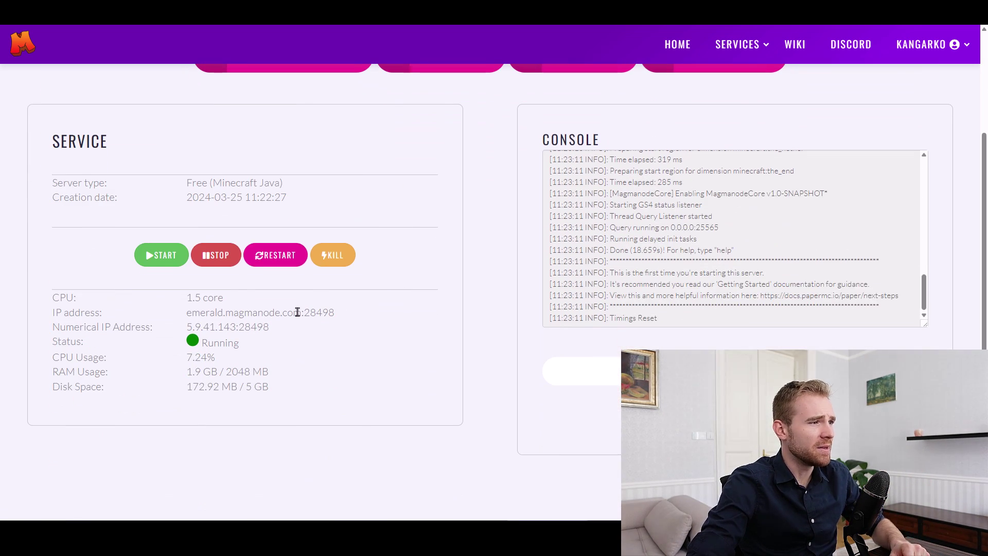
pyautogui.moveTo(189, 370); pyautogui.dragTo(216, 373)
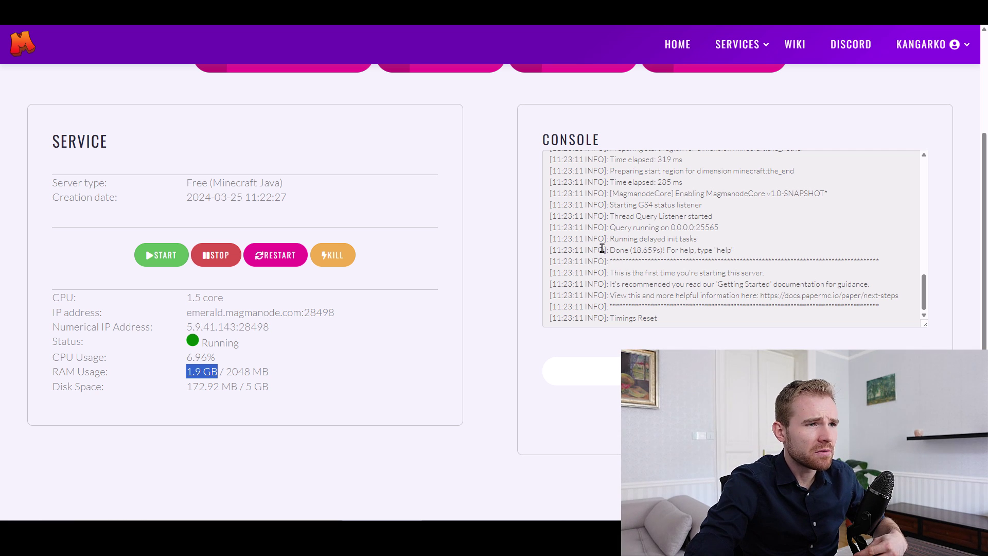
pyautogui.click(583, 178)
pyautogui.moveTo(668, 323); pyautogui.dragTo(603, 203)
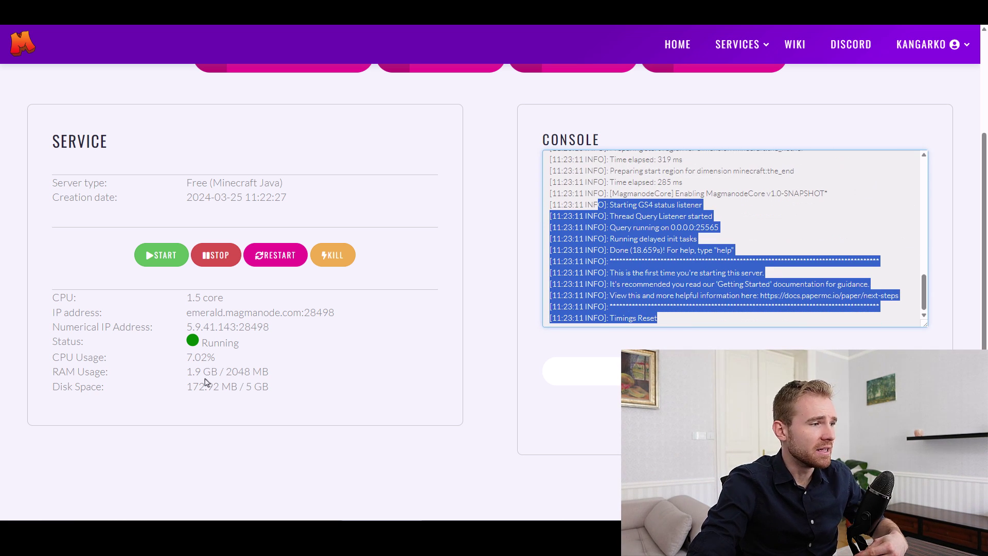
pyautogui.moveTo(187, 363); pyautogui.dragTo(213, 360)
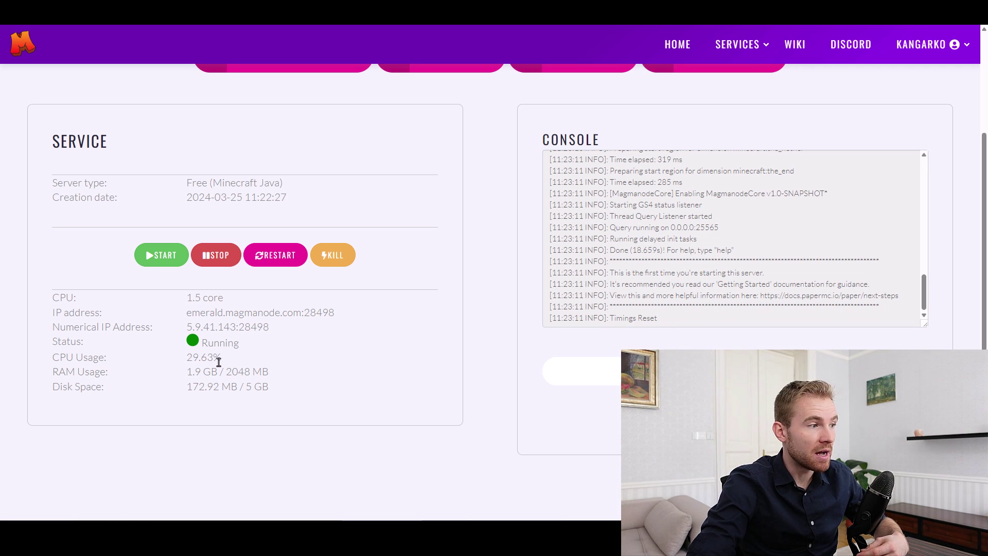
pyautogui.moveTo(191, 356); pyautogui.dragTo(225, 358)
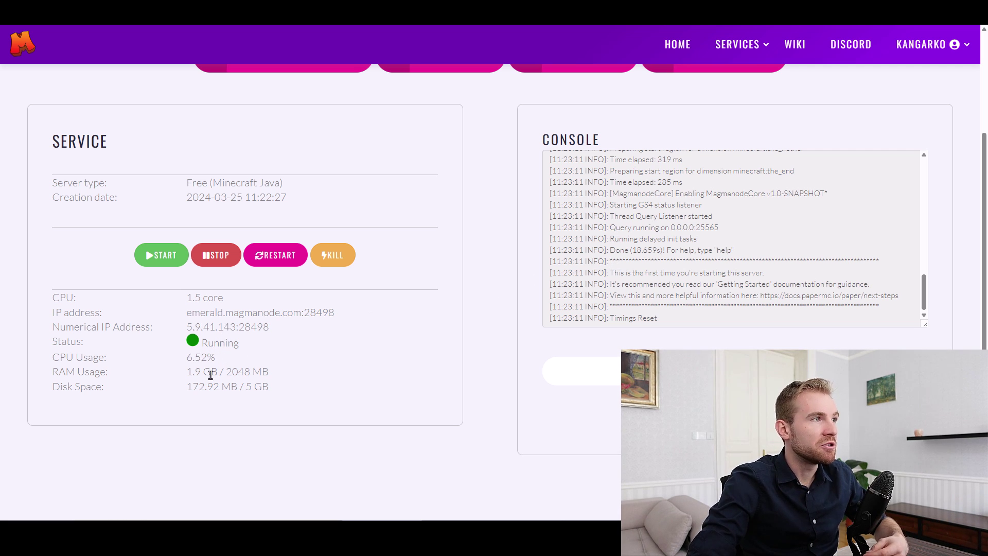
pyautogui.moveTo(186, 390); pyautogui.dragTo(268, 386)
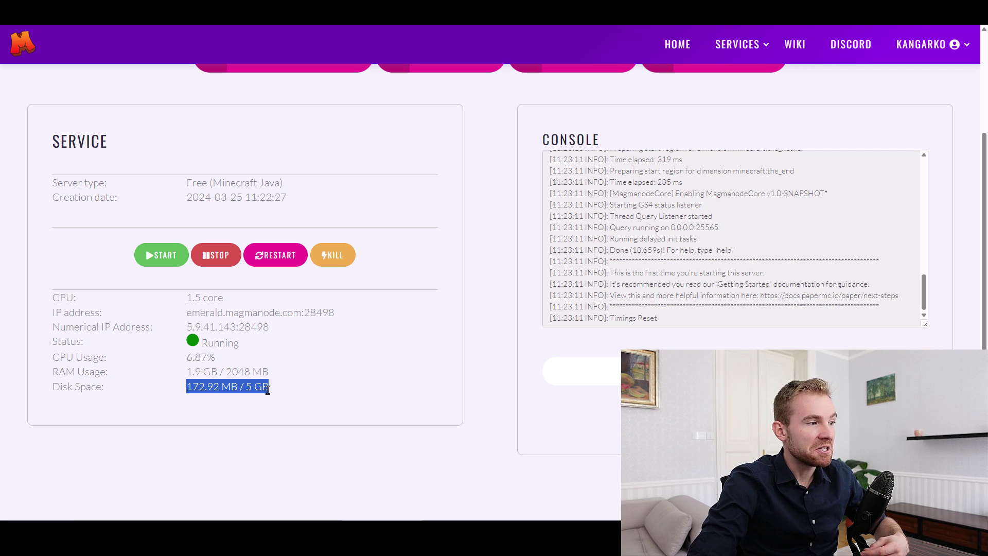
pyautogui.scroll(4, 400, 26)
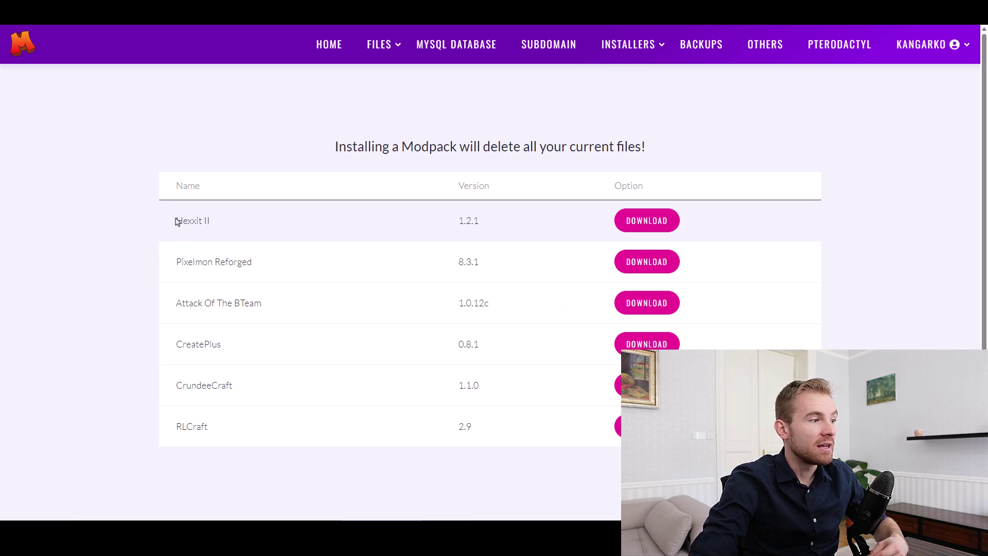
# - Highlight the modpack list, including Pixelmon Reforged, and create a MySQL database
pyautogui.moveTo(176, 262); pyautogui.dragTo(251, 263)
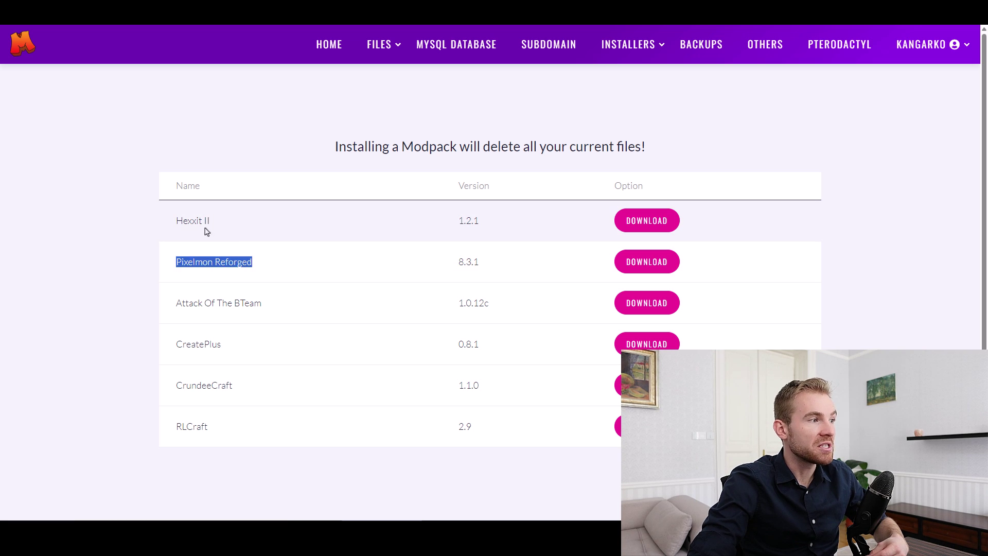
pyautogui.moveTo(188, 221); pyautogui.dragTo(214, 428)
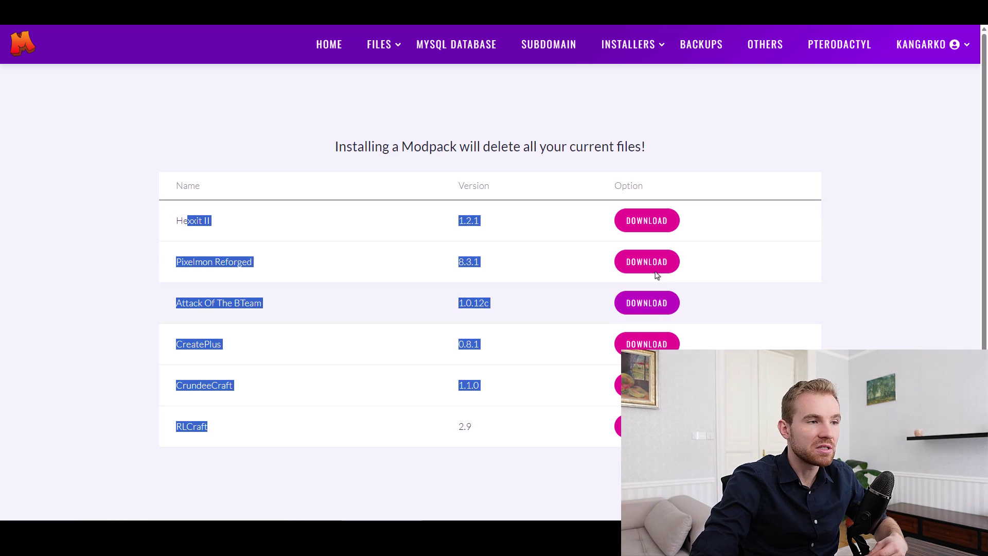
pyautogui.click(456, 44)
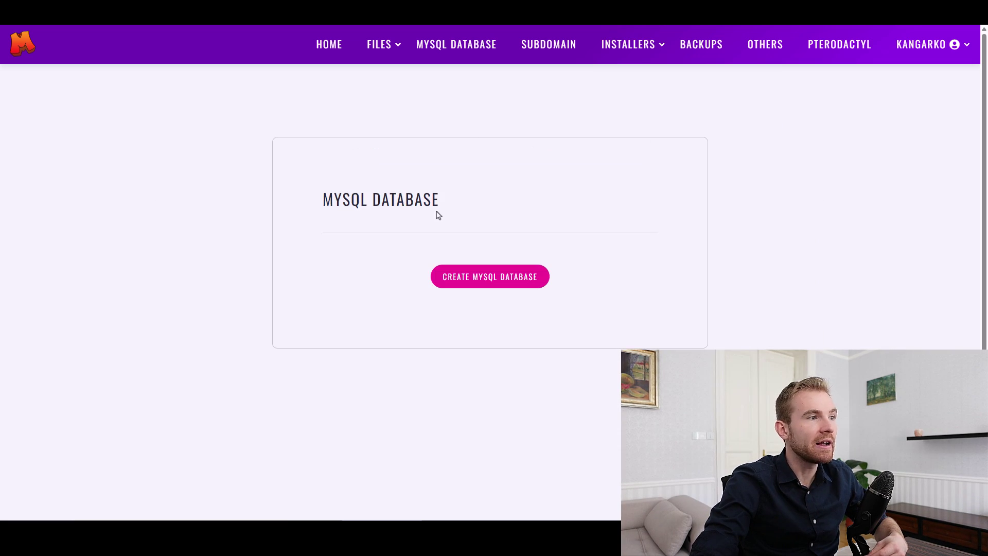
pyautogui.click(498, 282)
pyautogui.scroll(-5, 395, 337)
pyautogui.moveTo(330, 207); pyautogui.dragTo(410, 419)
pyautogui.scroll(5, 419, 295)
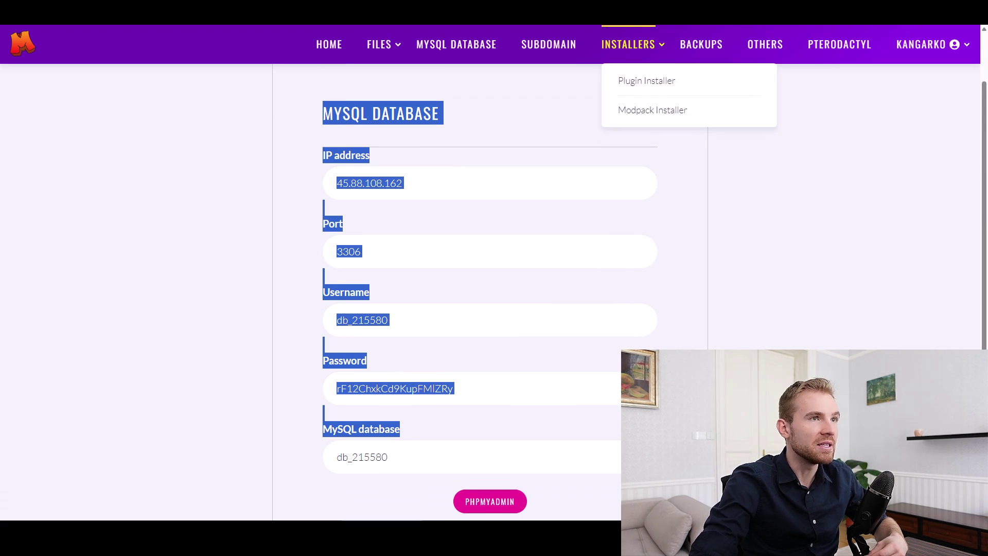
# - Start a new server backup and bring up the Plugin Installer list
pyautogui.click(701, 45)
pyautogui.click(506, 134)
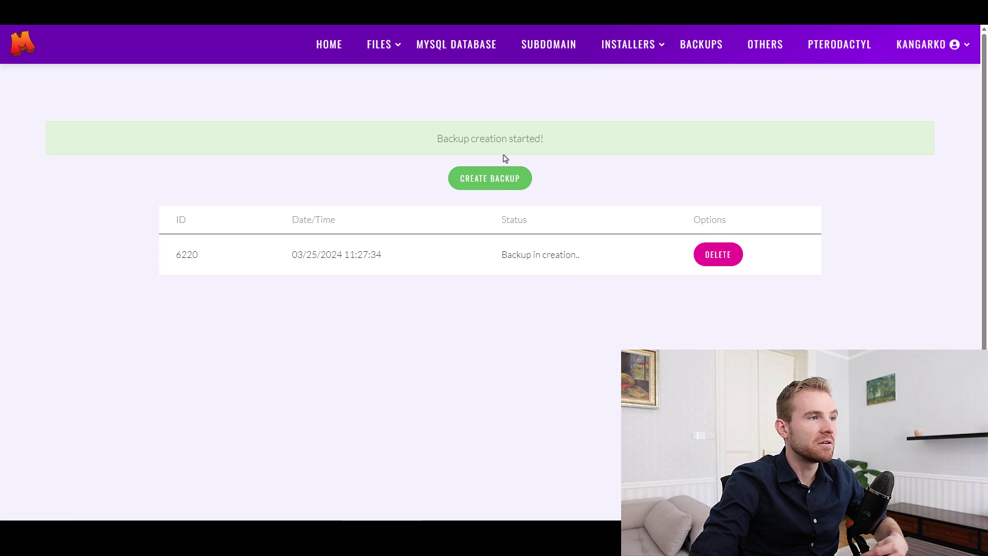
pyautogui.moveTo(175, 262); pyautogui.dragTo(580, 254)
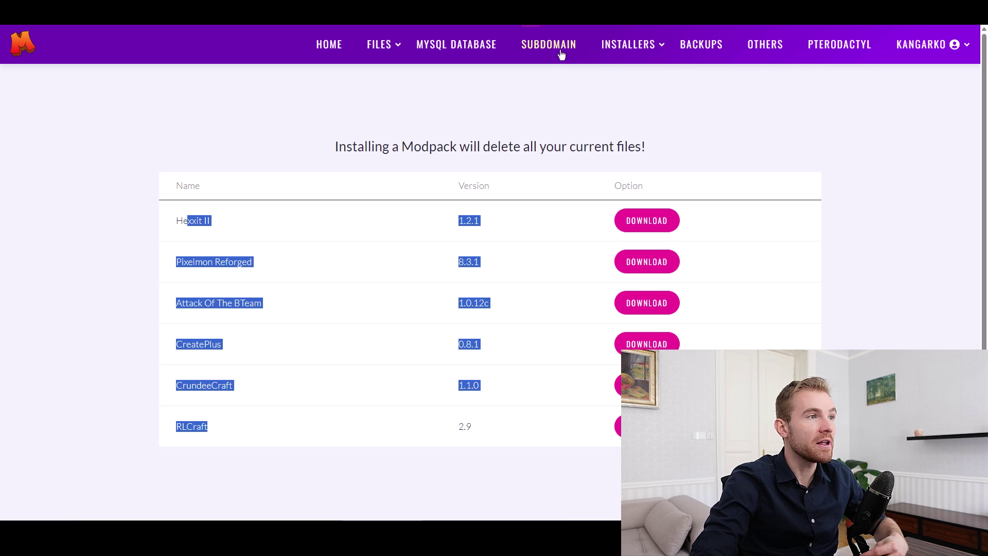
pyautogui.moveTo(671, 54)
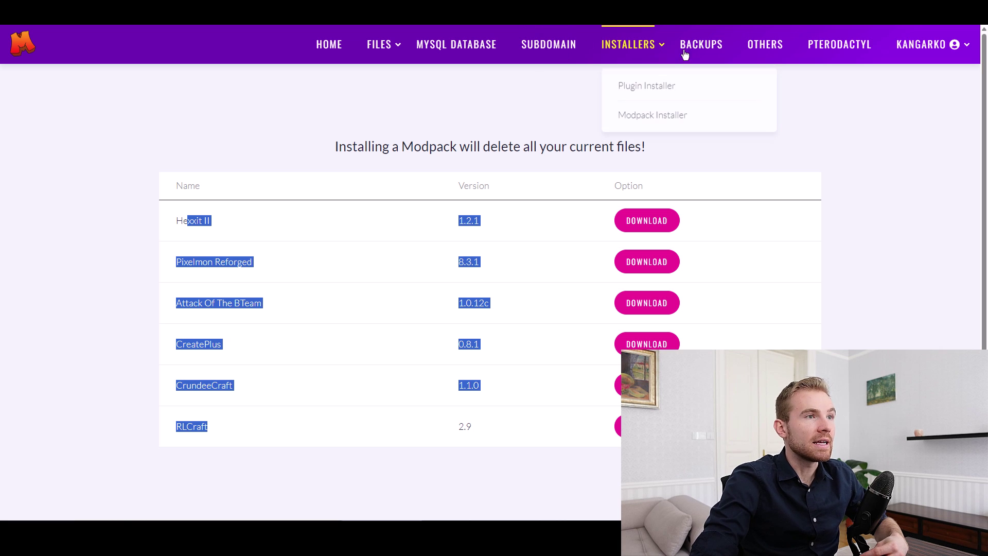
pyautogui.click(674, 80)
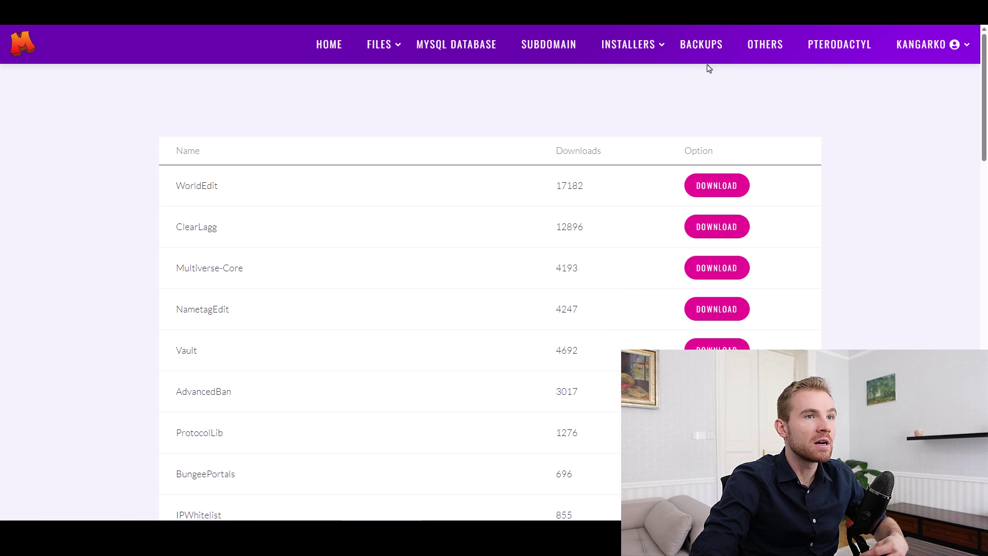
# - Open the server's web file editor and sign in to the Magmanode panel with the saved login
pyautogui.moveTo(388, 48)
pyautogui.click(483, 115)
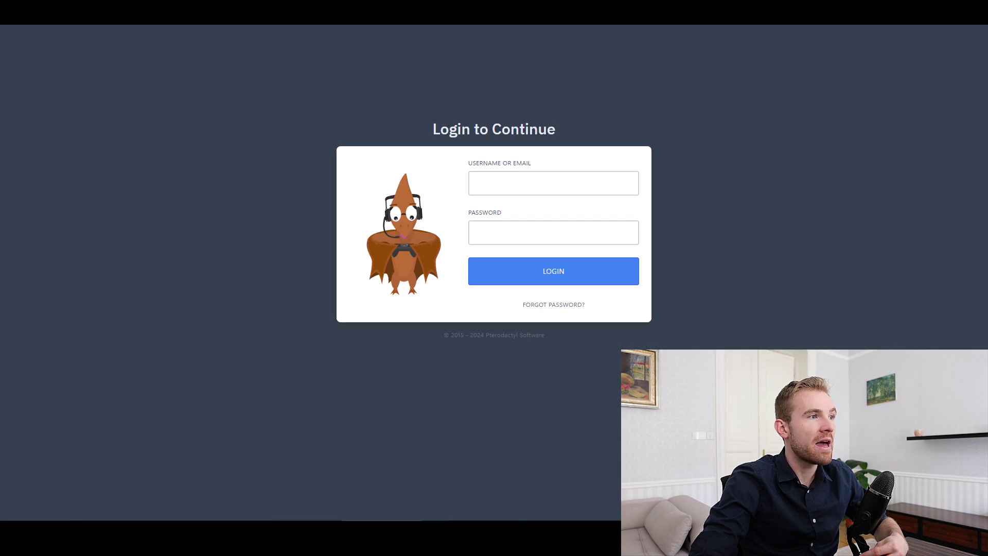
pyautogui.click(515, 191)
pyautogui.click(587, 229)
pyautogui.click(575, 278)
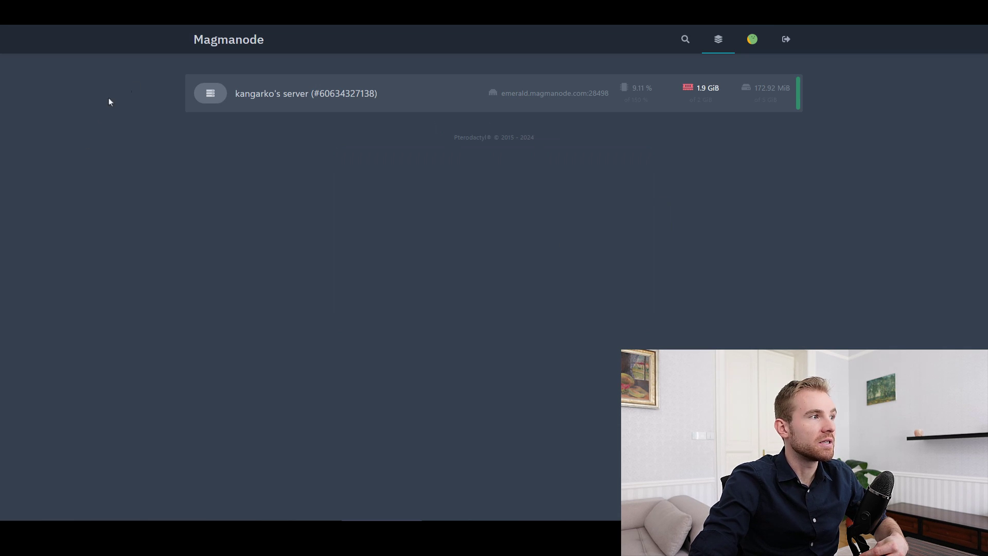
# - Open the Minecraft server and list its files, including the 165.2 MiB backup zip
pyautogui.click(323, 98)
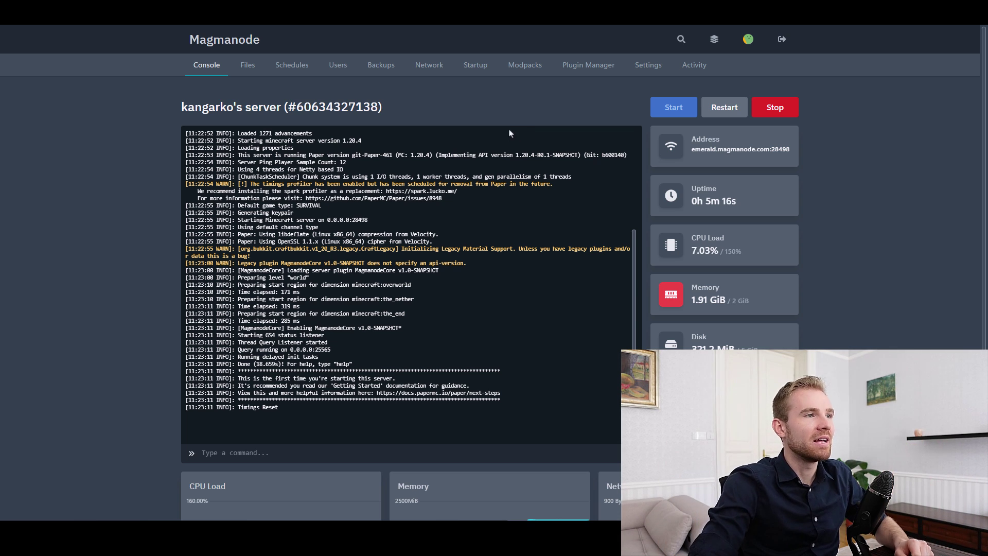
pyautogui.scroll(-2, 515, 134)
pyautogui.scroll(5, 236, 273)
pyautogui.scroll(1, 235, 273)
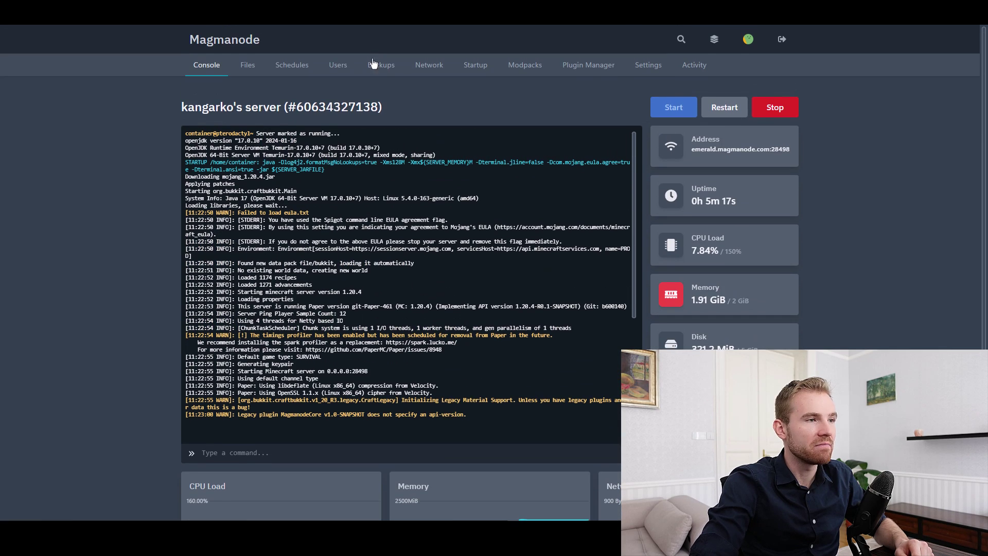
pyautogui.moveTo(281, 220); pyautogui.dragTo(329, 354)
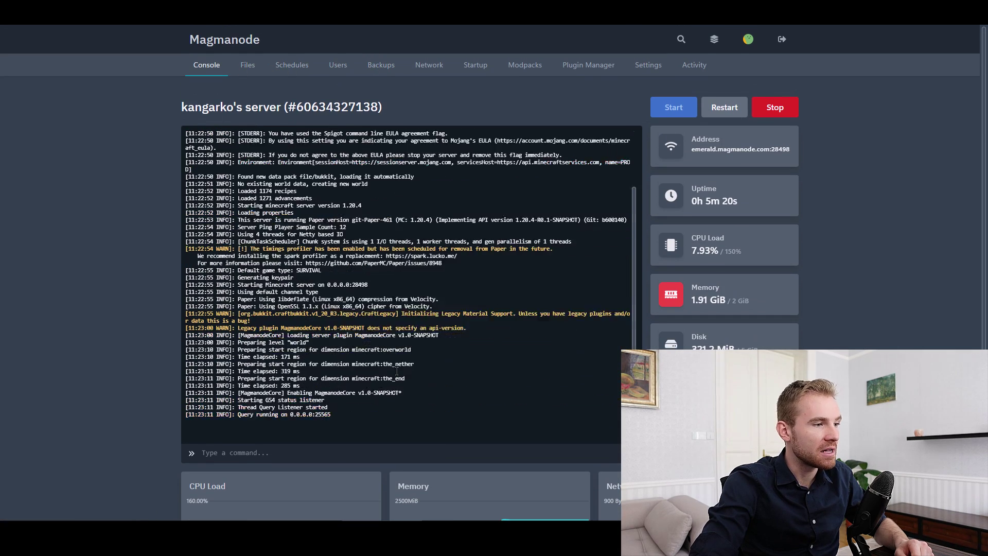
pyautogui.scroll(-2, 387, 347)
pyautogui.scroll(2, 386, 347)
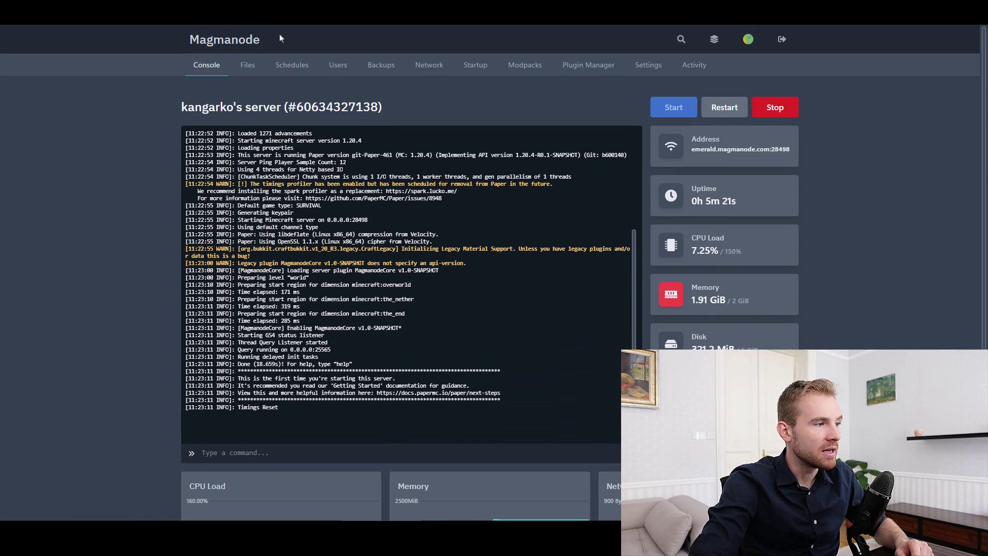
pyautogui.click(253, 71)
pyautogui.scroll(-5, 258, 280)
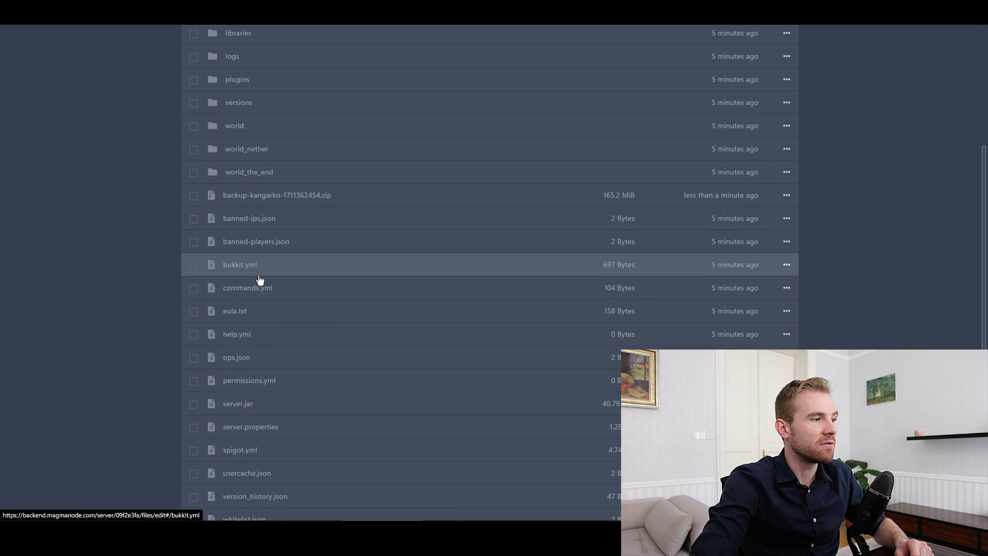
pyautogui.scroll(5, 309, 124)
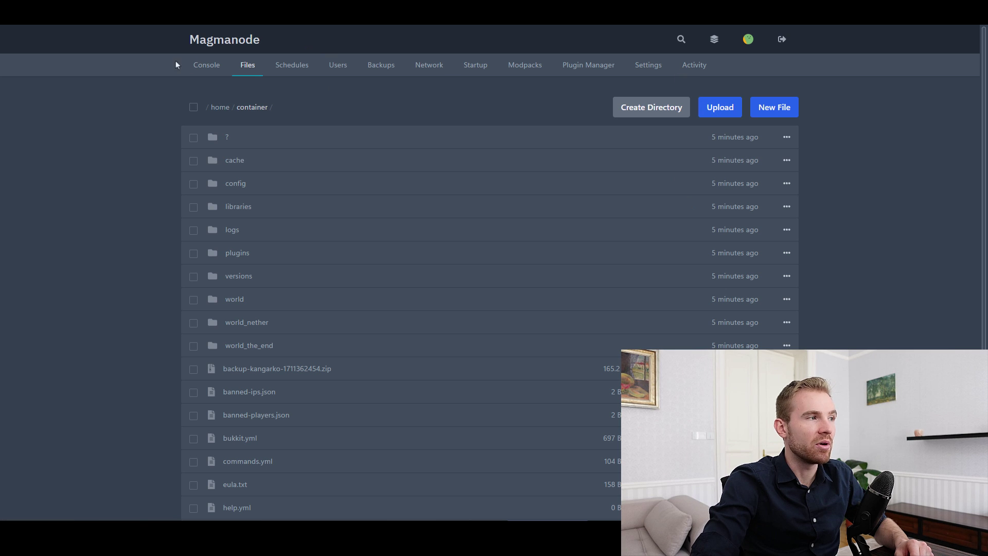
# - Switch from the server's file list back to its Console tab
pyautogui.click(208, 67)
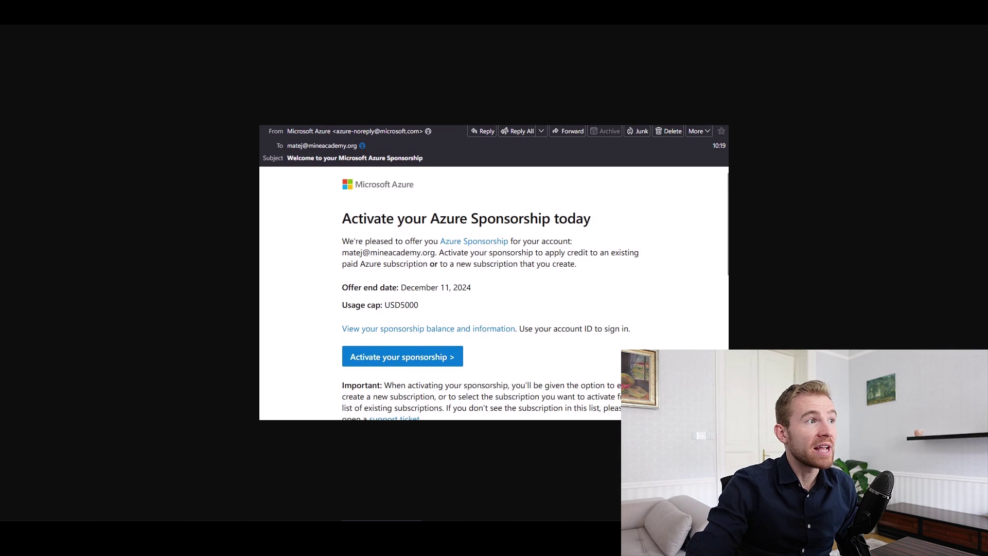
# - Close the Azure email image and enlarge the first FounderPass screenshot showing the $2,500.83 credit balance
pyautogui.press('Escape')
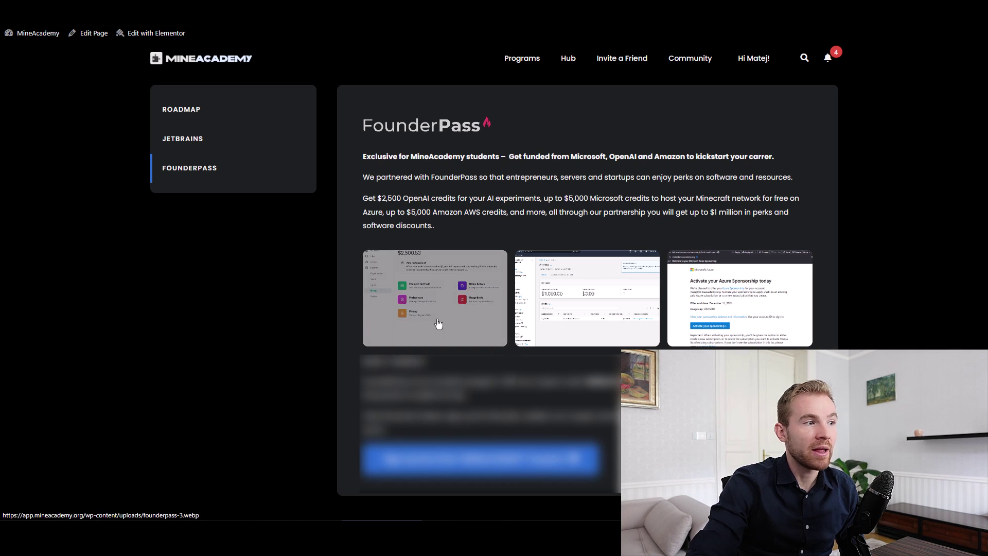
pyautogui.click(435, 298)
pyautogui.click(461, 145)
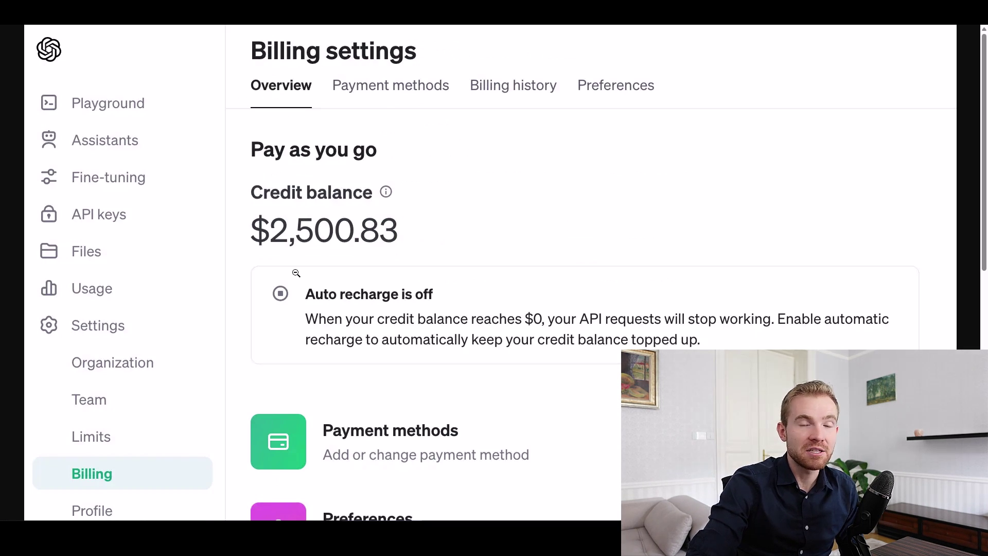
# - Fit the billing screenshot, then zoom into the AWS Credits screenshot showing $1,000.00 remaining, $0.00 used
pyautogui.click(319, 74)
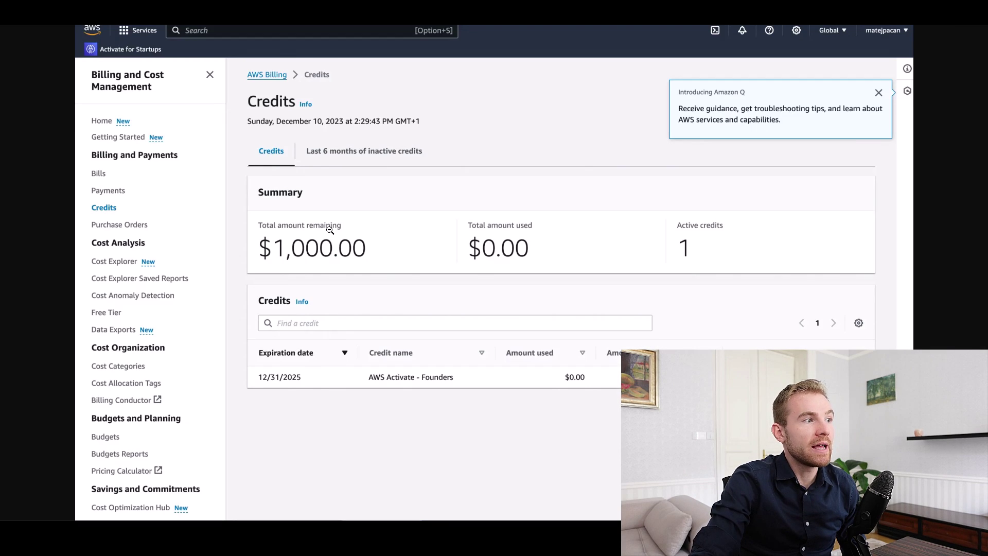
pyautogui.click(331, 230)
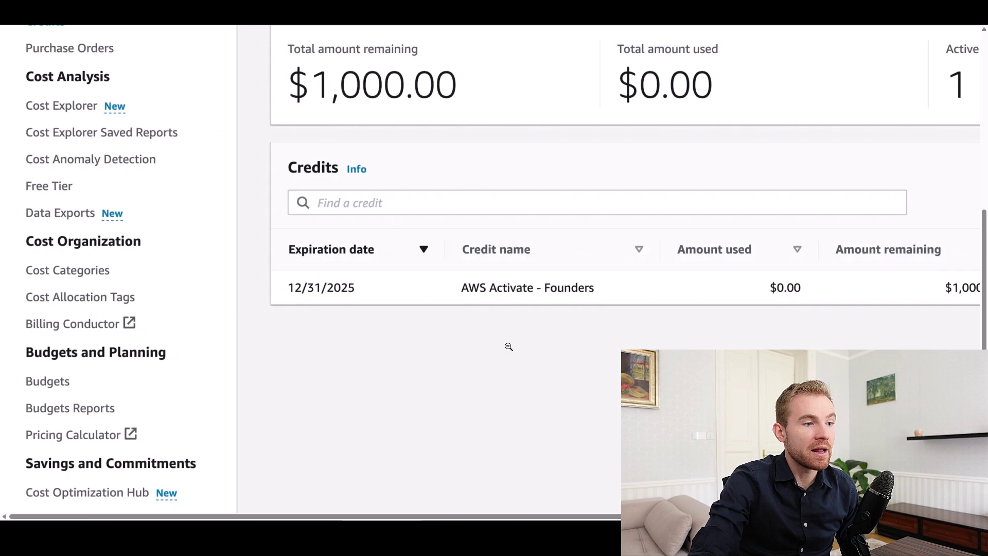
pyautogui.hscroll(2, 361, 339)
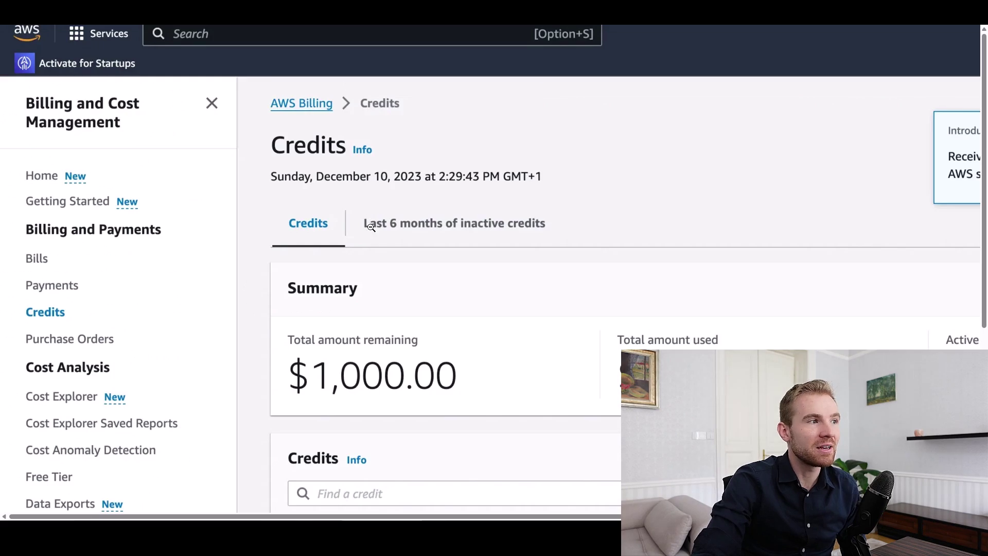
pyautogui.click(371, 229)
pyautogui.click(371, 230)
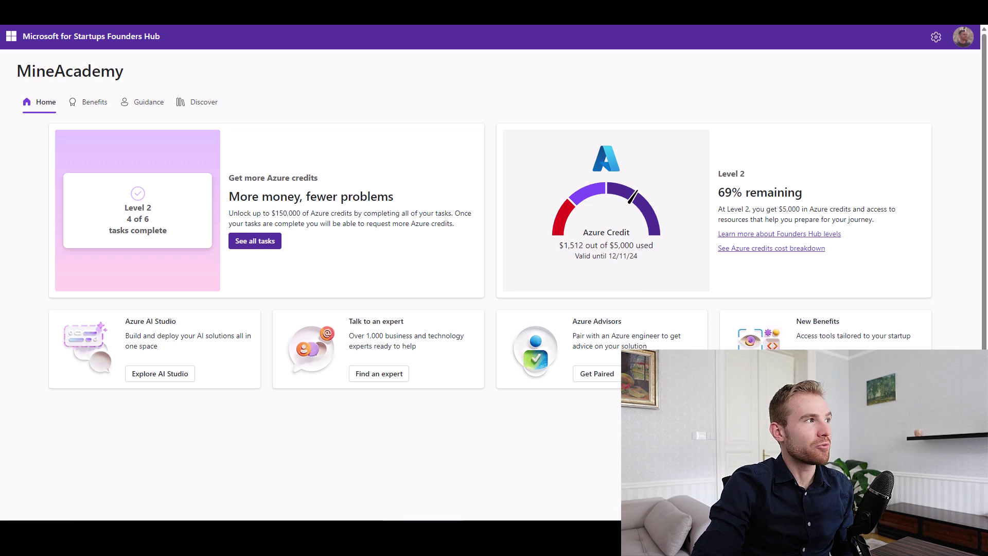
pyautogui.press('F5')
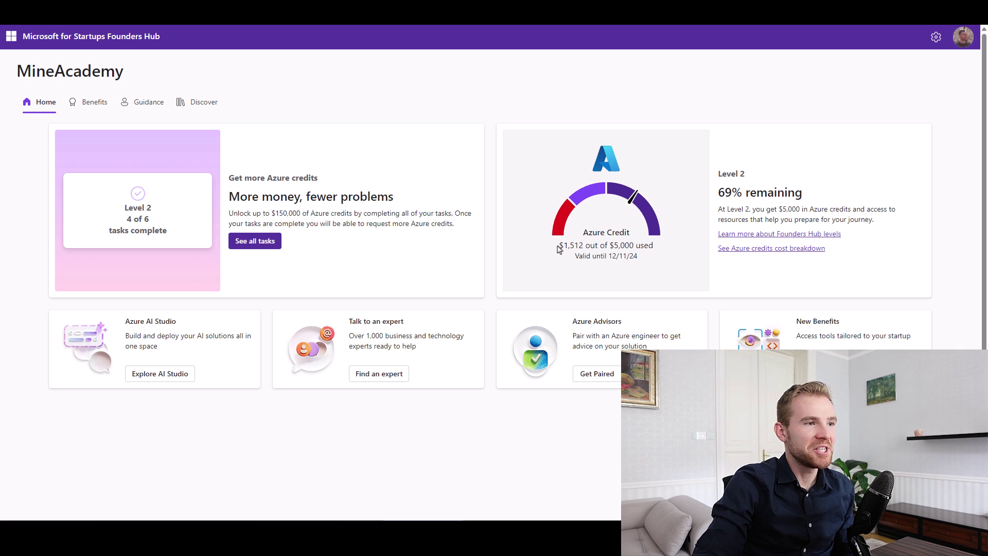
pyautogui.moveTo(561, 246); pyautogui.dragTo(633, 257)
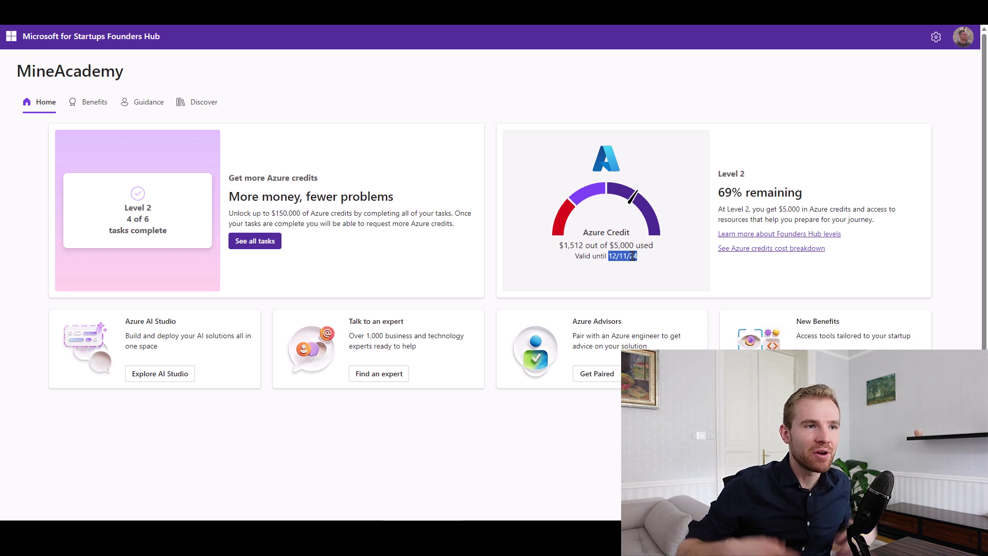